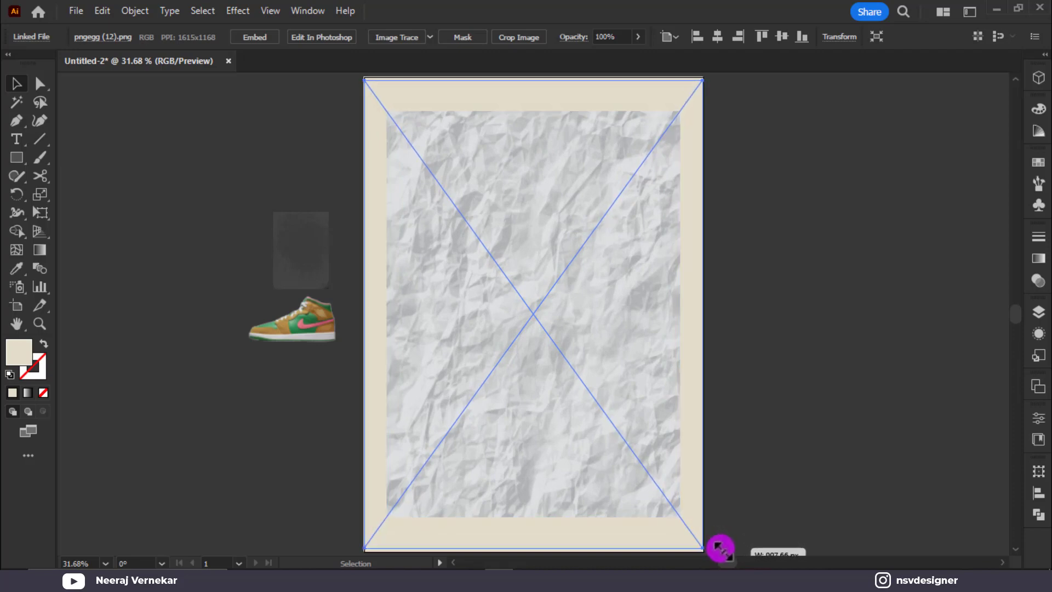
Scale the crumpled paper image to cover the whole artboard and clip it to the artboard's area.
left_click_drag(541, 547, 531, 552)
scroll(530, 551, "down", 1)
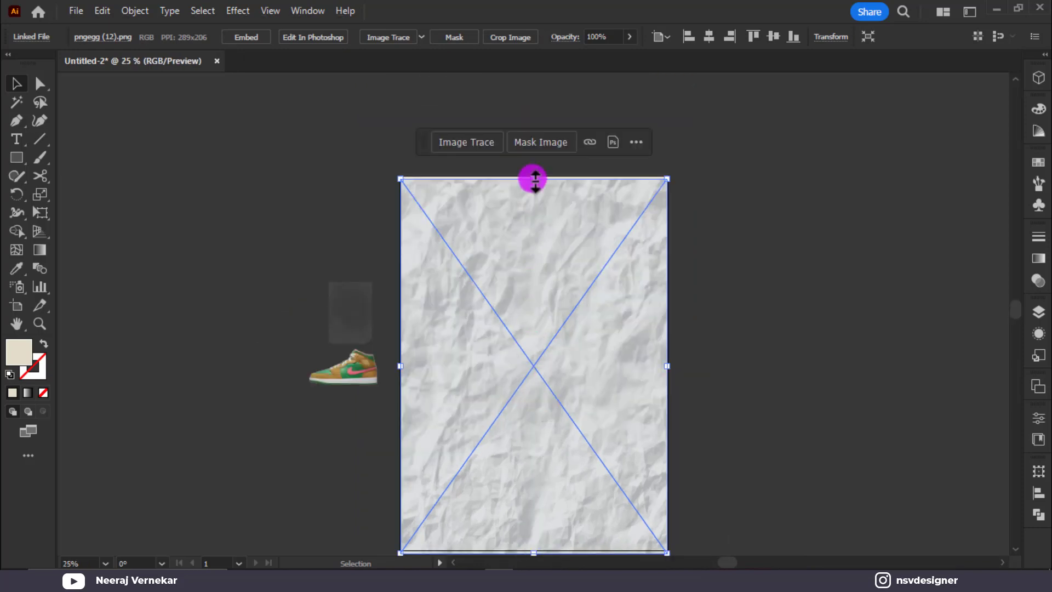
left_click_drag(534, 177, 535, 177)
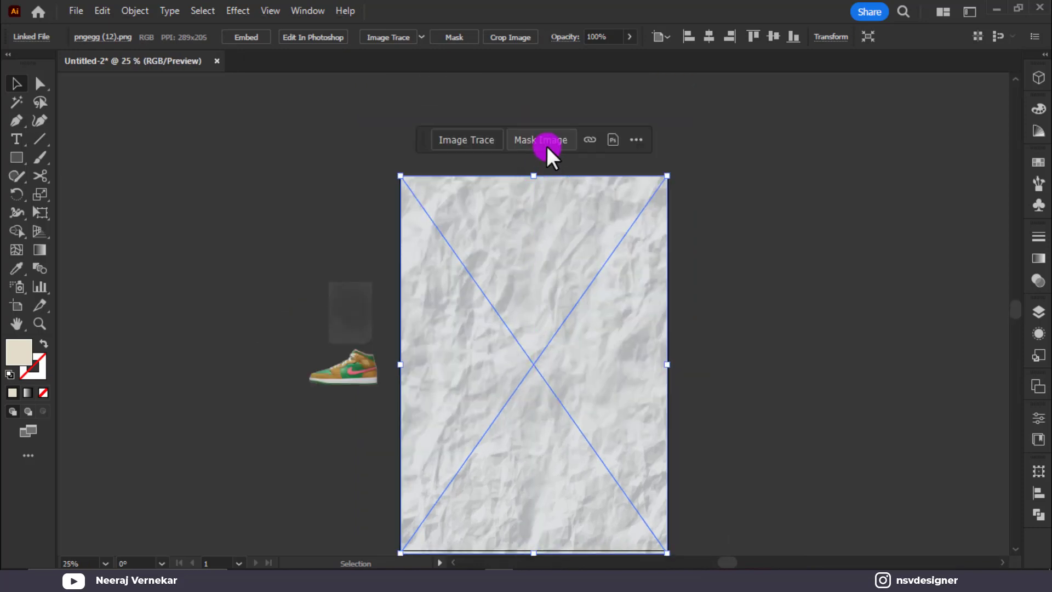
key("ctrl+z")
key("ctrl+z")
key("v")
left_click(547, 147)
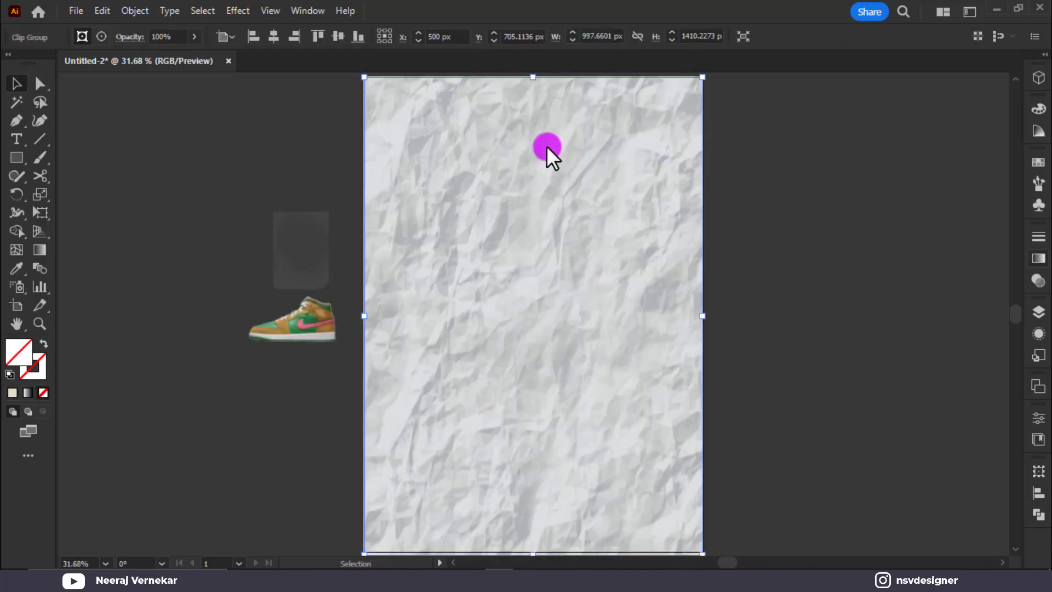
Set the crumpled paper's blend mode to Multiply and reduce its opacity so the beige background shows through.
left_click(1038, 281)
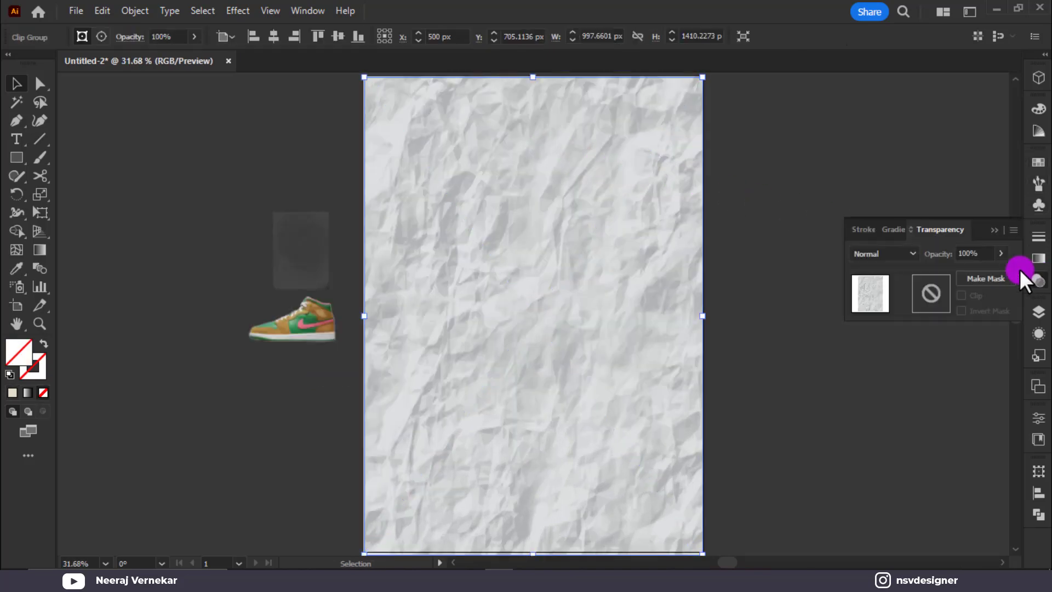
left_click(877, 251)
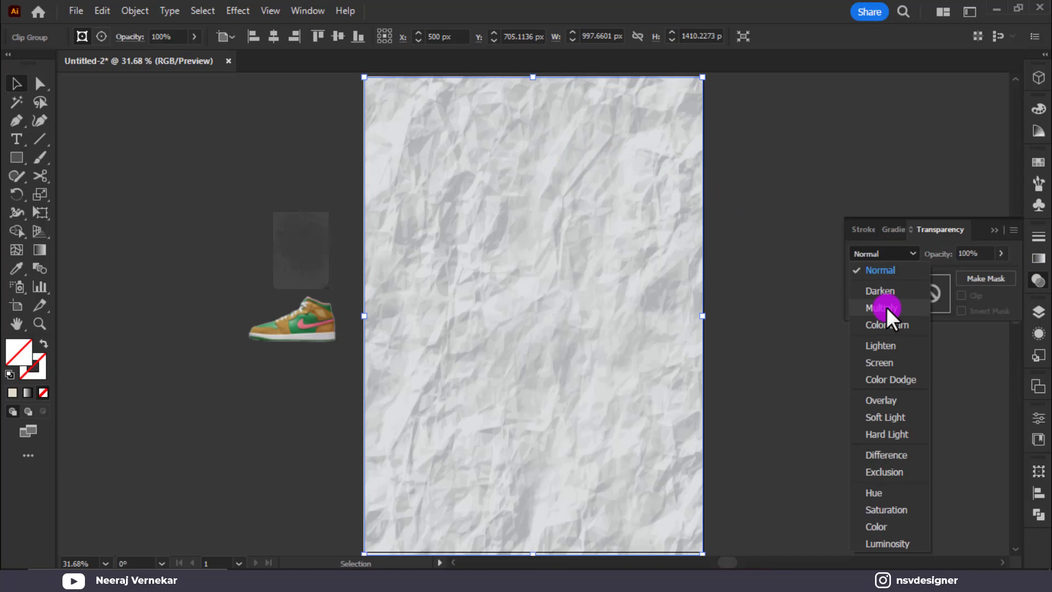
left_click(1001, 253)
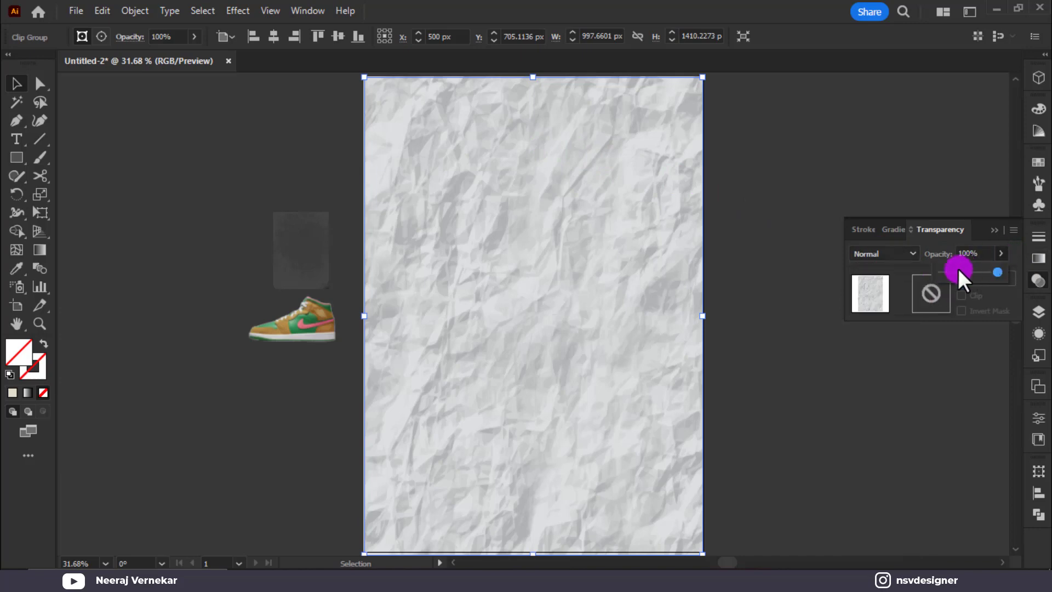
left_click_drag(958, 268, 956, 271)
left_click(876, 254)
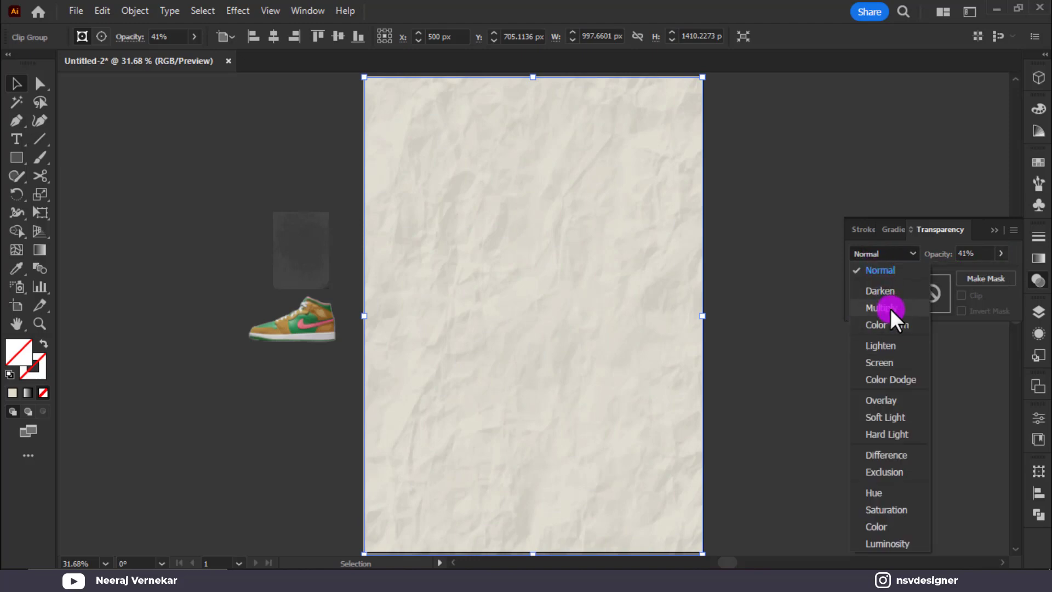
left_click(881, 308)
left_click(999, 253)
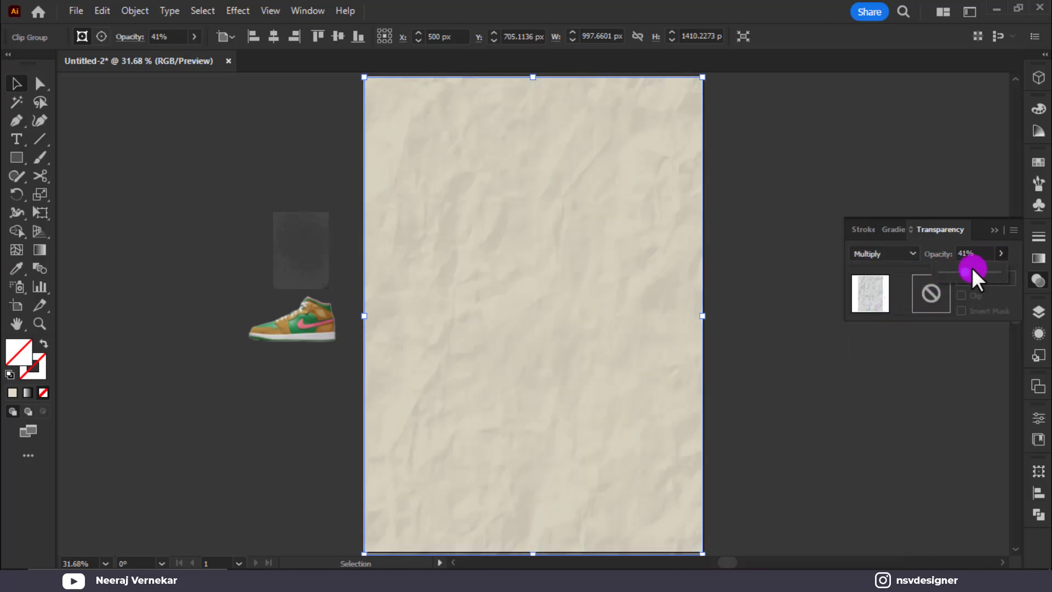
left_click(993, 229)
left_click(864, 160)
Bring the textire 1.png grunge texture to the front and scale it to cover the whole artboard.
left_click(313, 247)
right_click(312, 245)
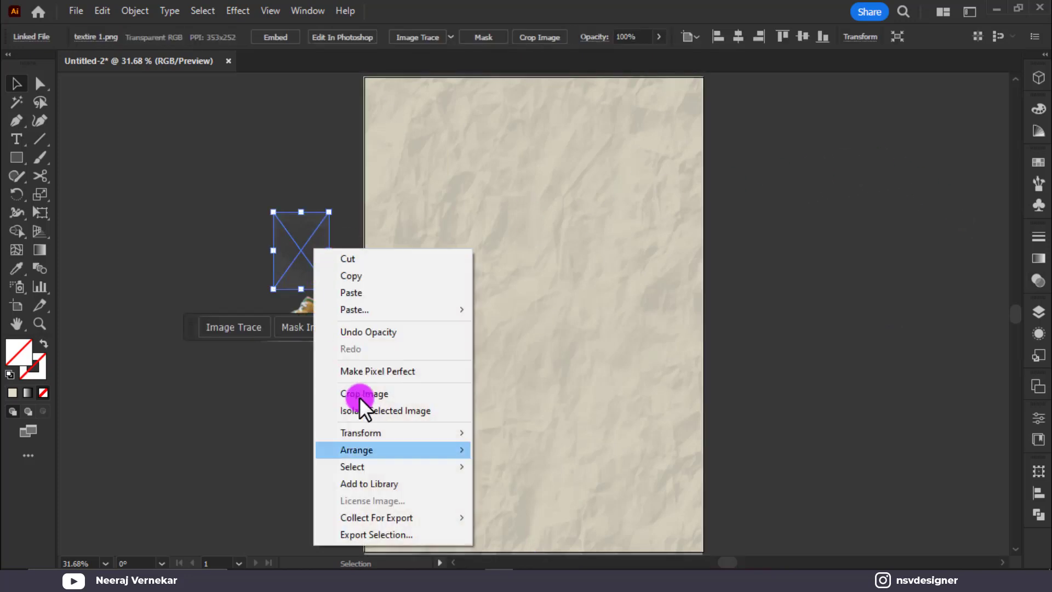
mouse_move(392, 452)
left_click(504, 450)
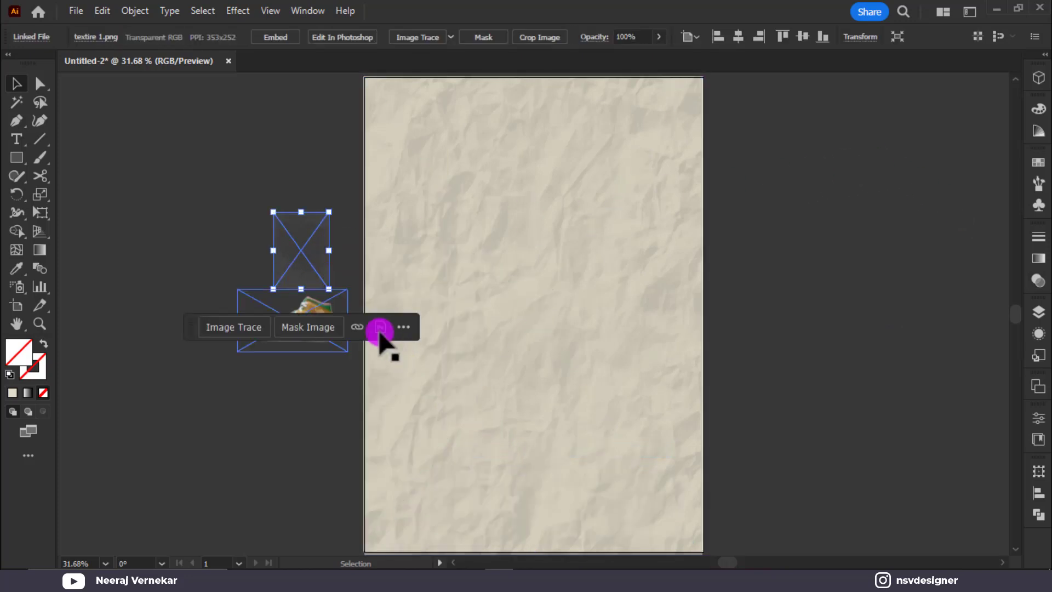
left_click_drag(328, 289, 539, 532)
left_click_drag(523, 364, 559, 309)
mouse_move(591, 395)
left_mouse_down()
mouse_move(703, 557)
mouse_move(699, 528)
left_mouse_up()
scroll(699, 527, "up", 1)
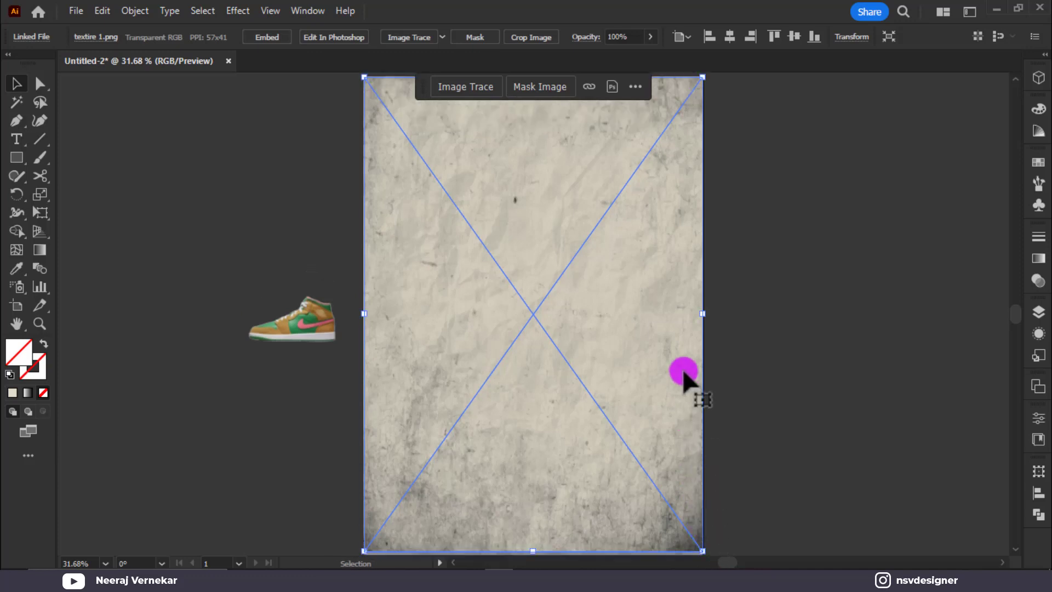
Lower the grunge texture's opacity to 39%.
left_click(650, 36)
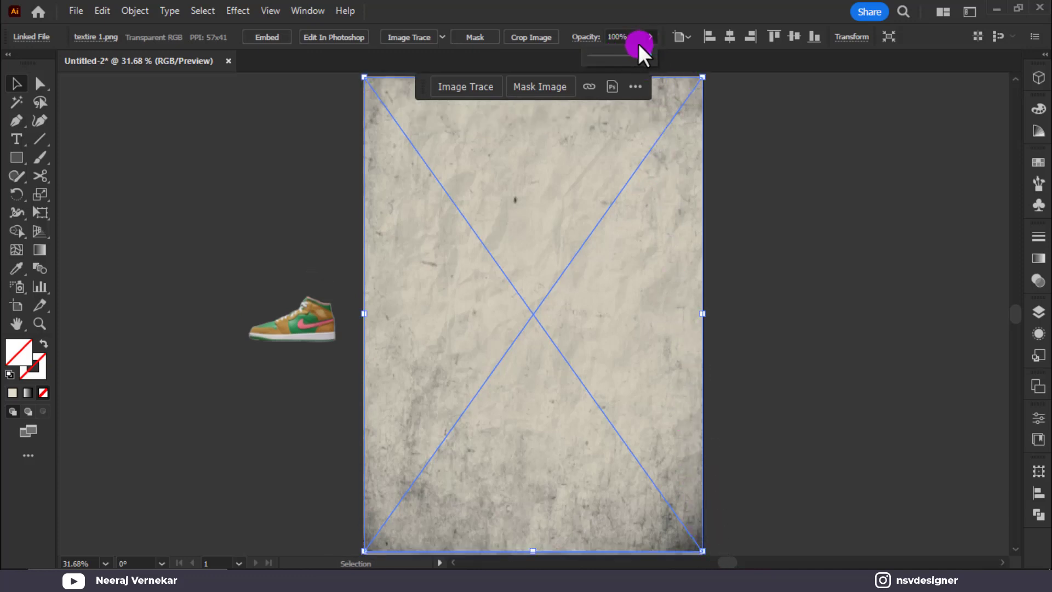
left_click_drag(647, 55, 611, 54)
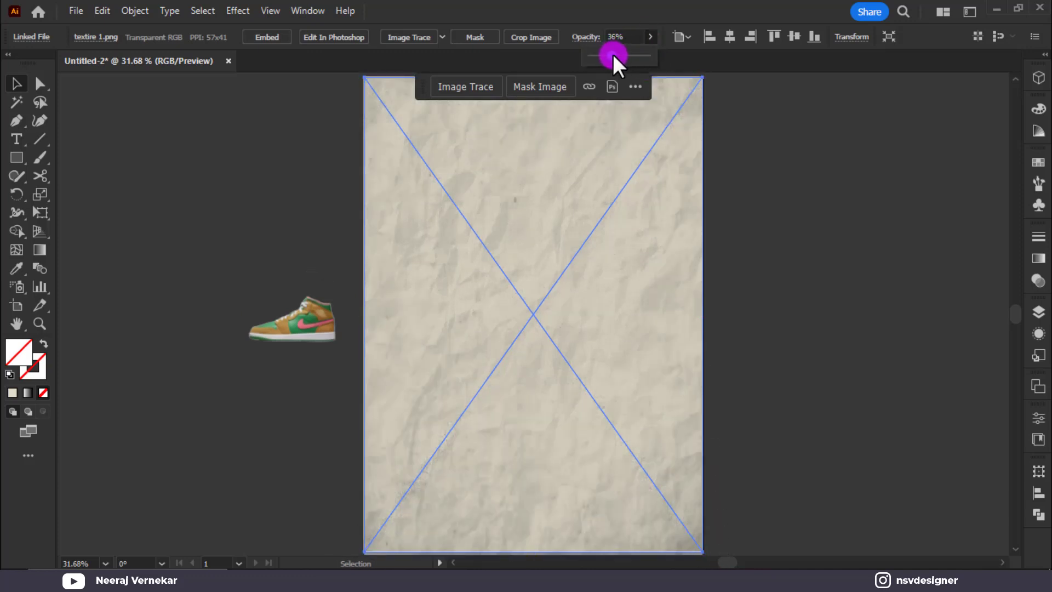
left_click(776, 246)
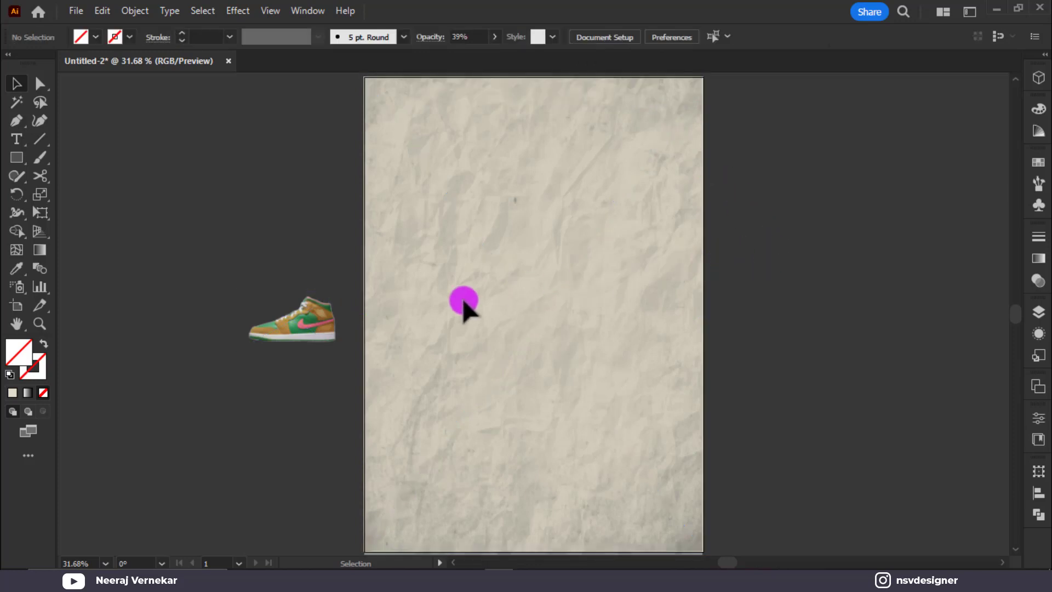
Bring the sneaker image to the front, move it onto the poster and enlarge it to nearly the artboard's width.
left_click(273, 331)
right_click(273, 332)
mouse_move(344, 237)
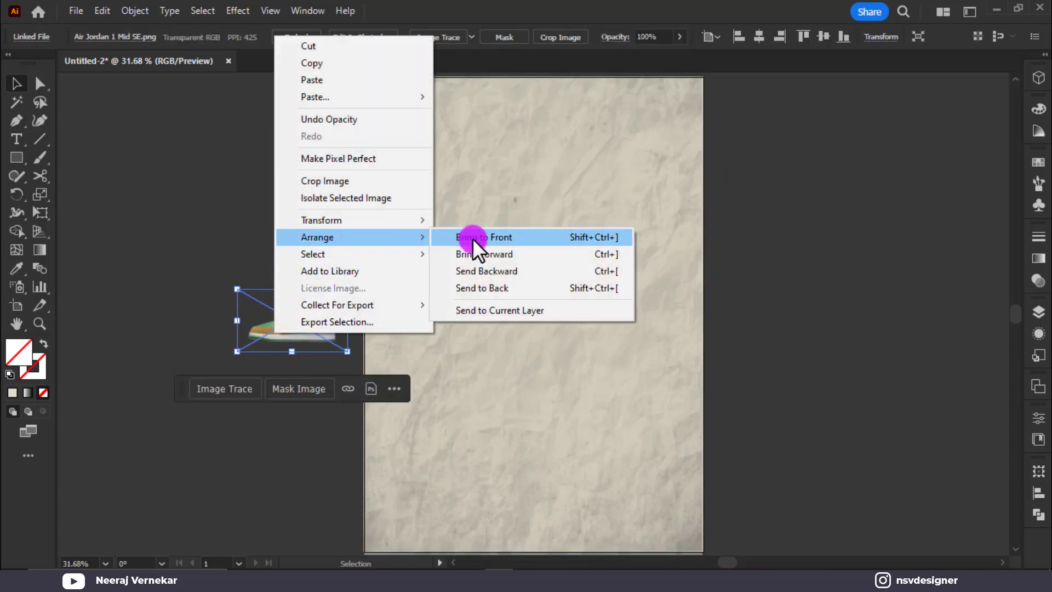
left_click(472, 238)
left_click_drag(318, 326, 704, 455)
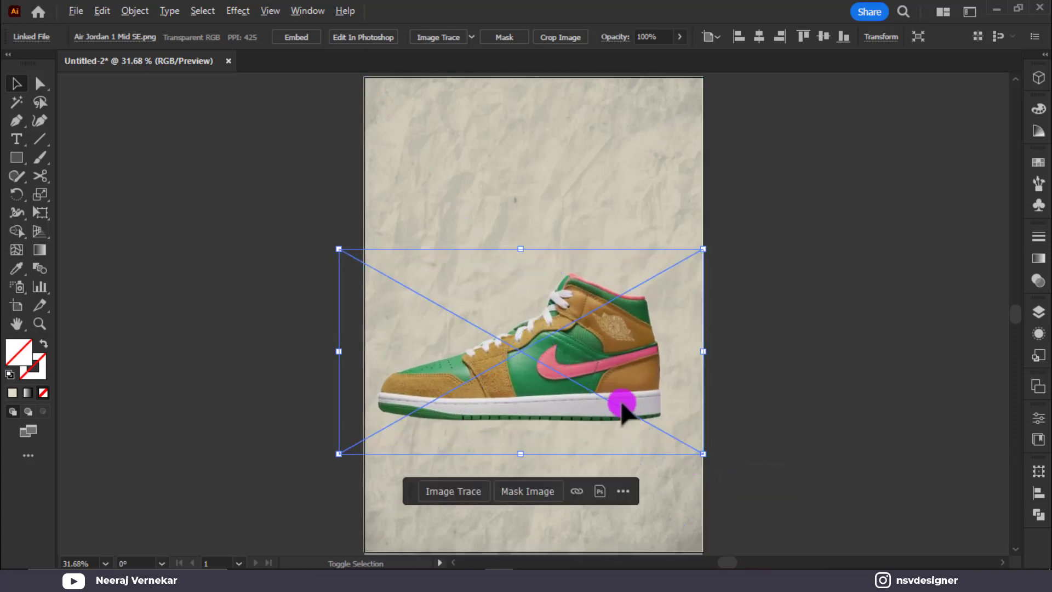
left_click_drag(622, 406, 629, 407)
left_click(800, 367)
Add the text "AIR" in Super Dessert Regular beside the artboard and enlarge it to about 138 pt.
left_click(17, 139)
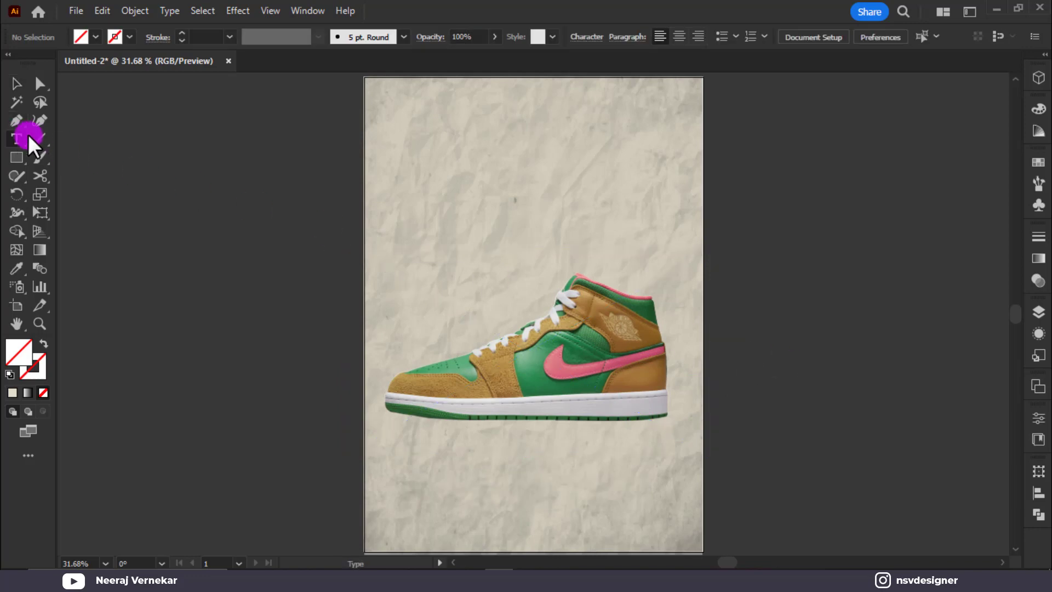
left_click(158, 155)
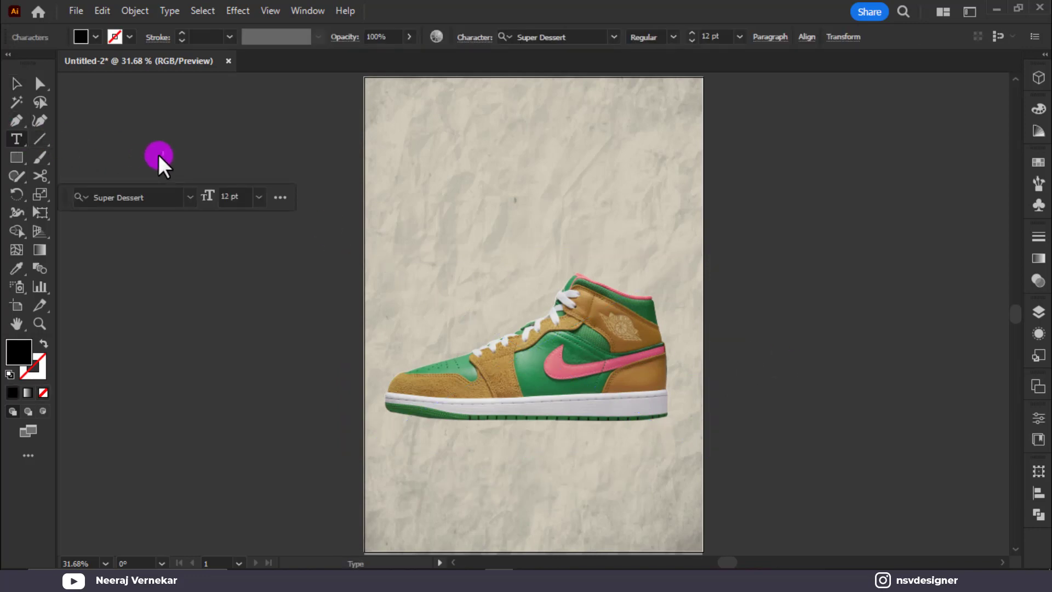
left_click(16, 83)
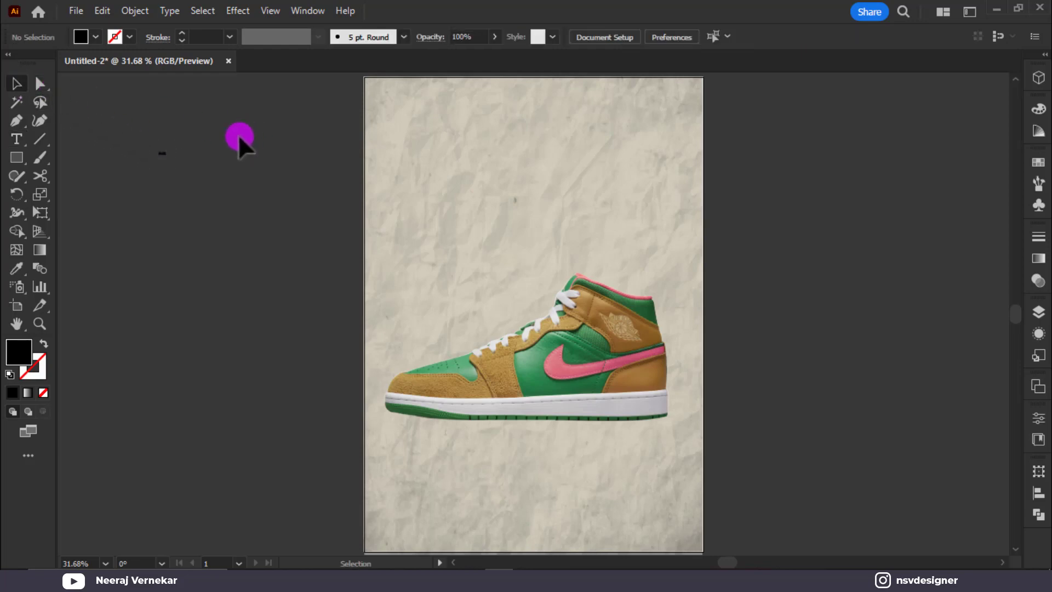
left_click(167, 151)
left_click_drag(94, 90, 259, 226)
Duplicate the "AIR" text just below the original and change the copy to "JORDAN".
left_click_drag(196, 171, 260, 234)
double_click(260, 235)
key("ctrl+a")
type("JORDAN")
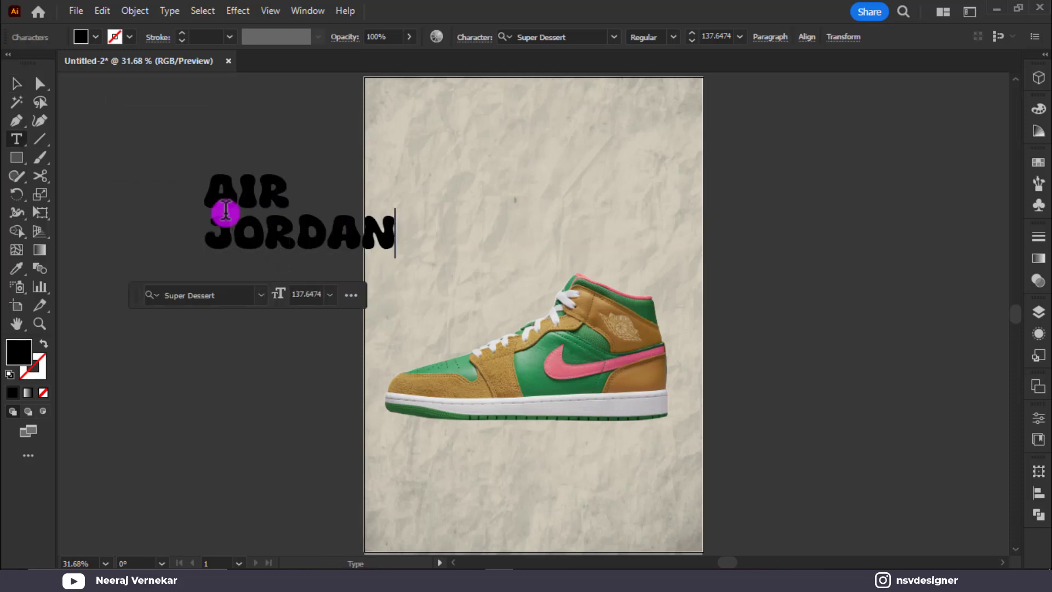
left_click(16, 83)
Centre-align AIR and JORDAN horizontally, then move both above the sneaker and enlarge them to about 208 pt.
left_click(231, 186, "shift")
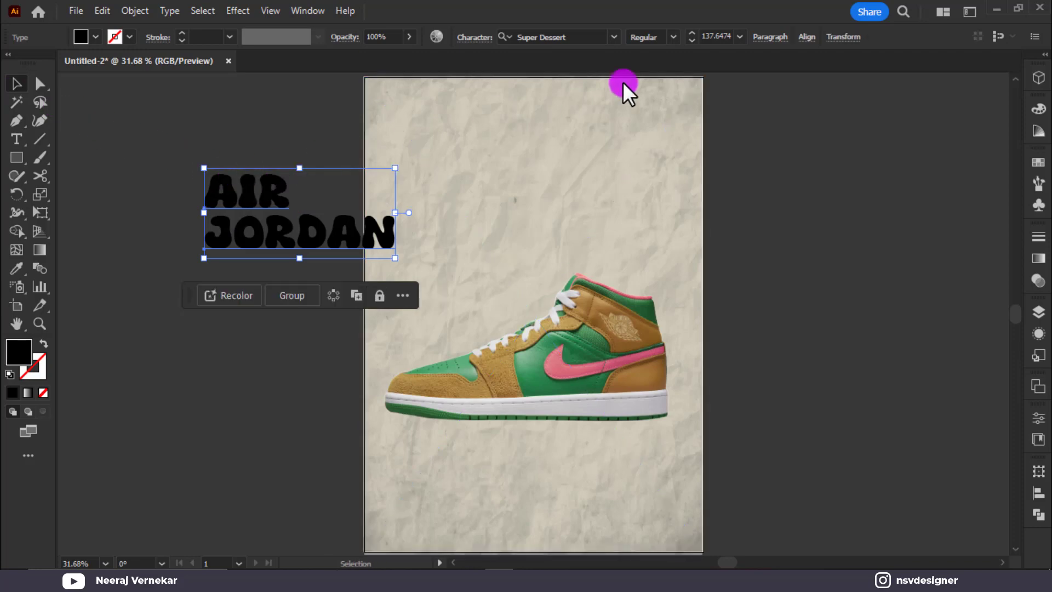
left_click(806, 37)
left_click(673, 81)
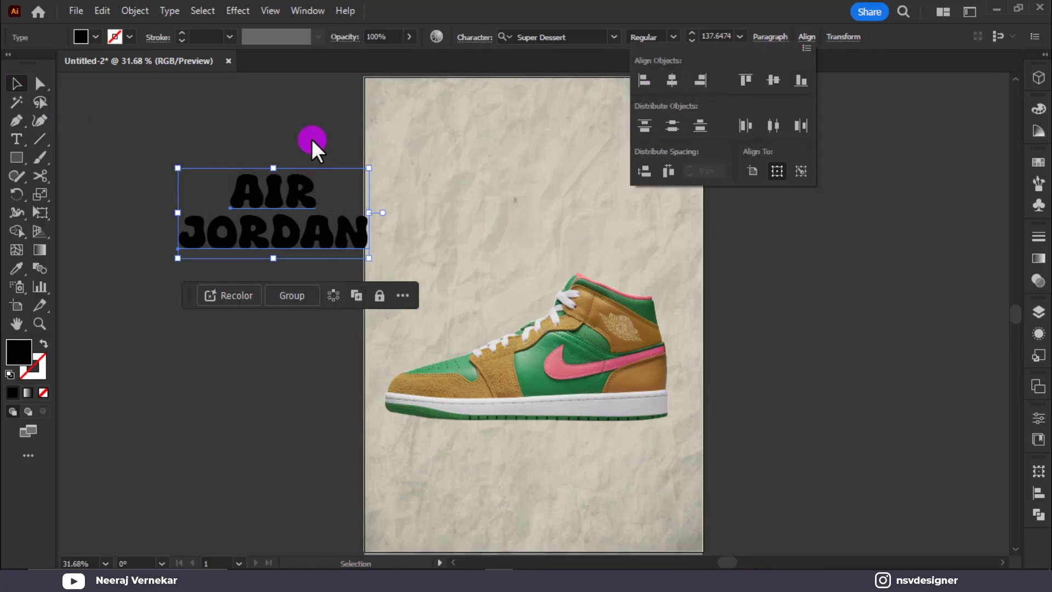
left_click_drag(373, 224, 655, 253)
left_click(704, 194)
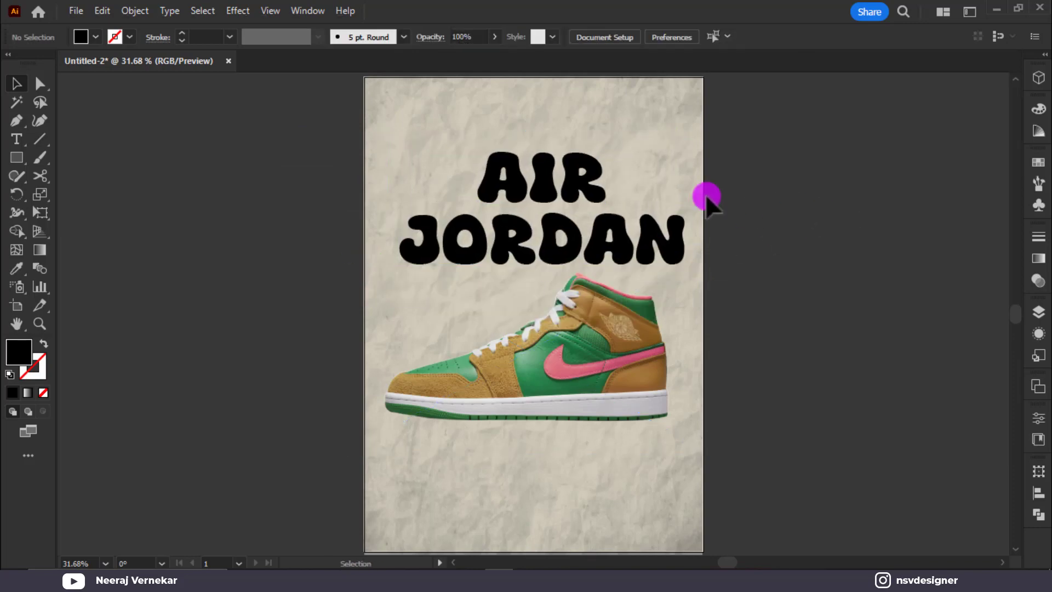
Enlarge the AIR text to about 275 pt and move it up clear of JORDAN.
left_click(573, 171)
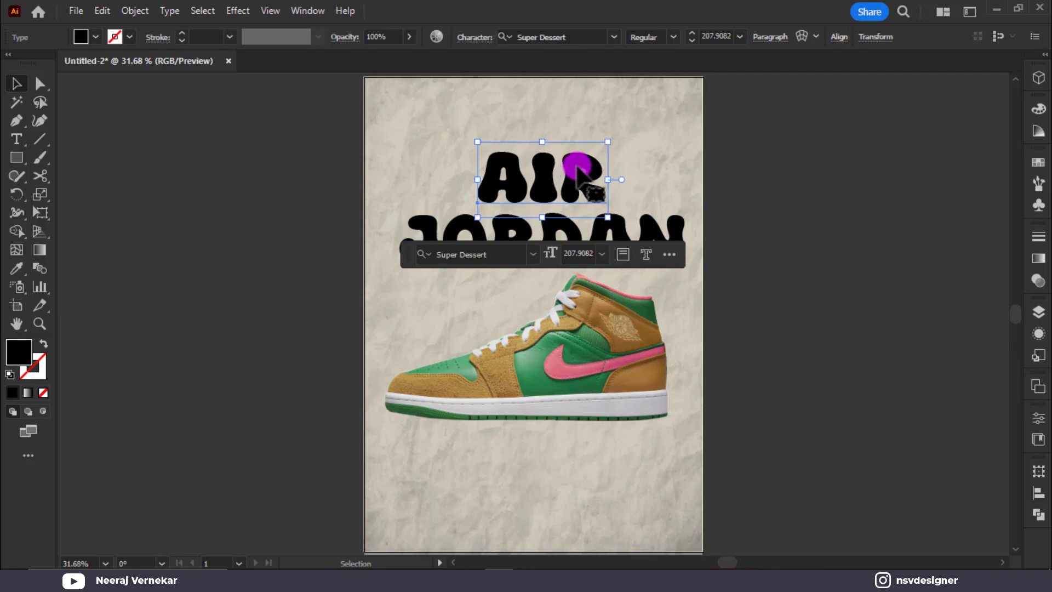
left_click_drag(607, 142, 628, 126)
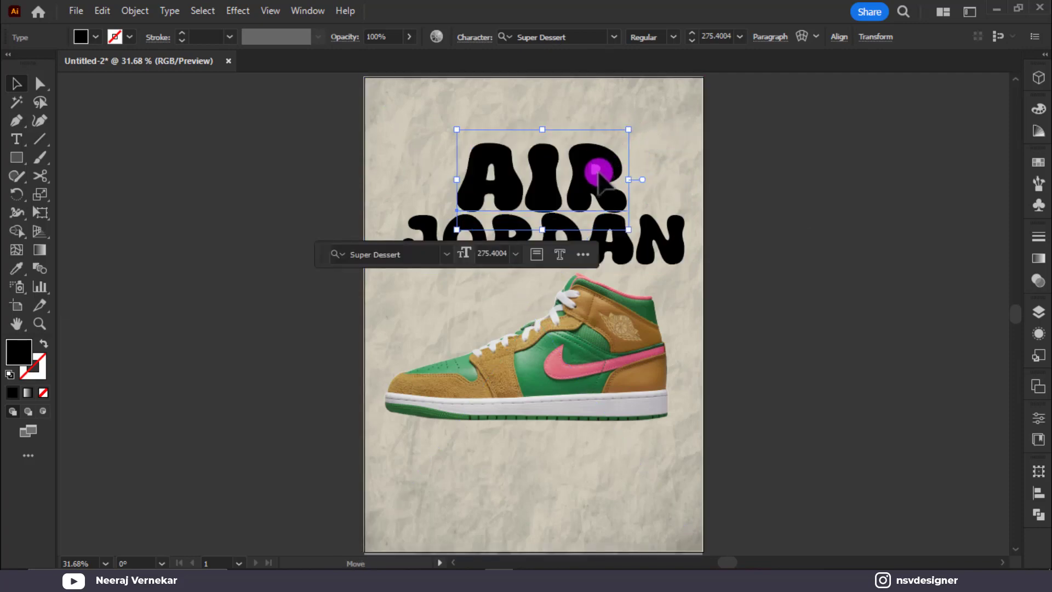
left_click_drag(599, 169, 601, 169)
left_click(606, 216, "shift")
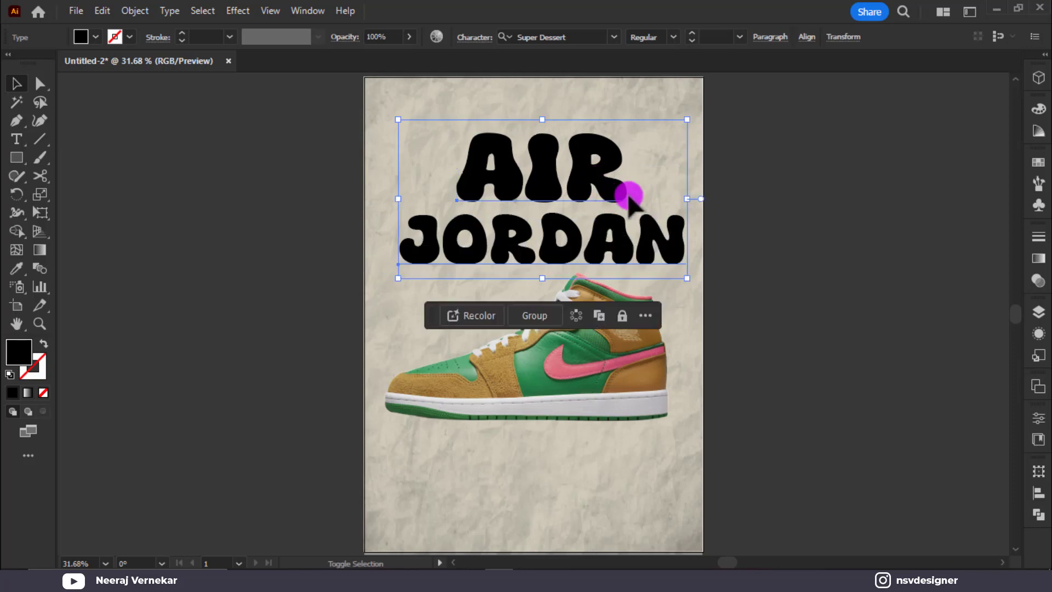
left_click(628, 198, "shift")
left_click(806, 37)
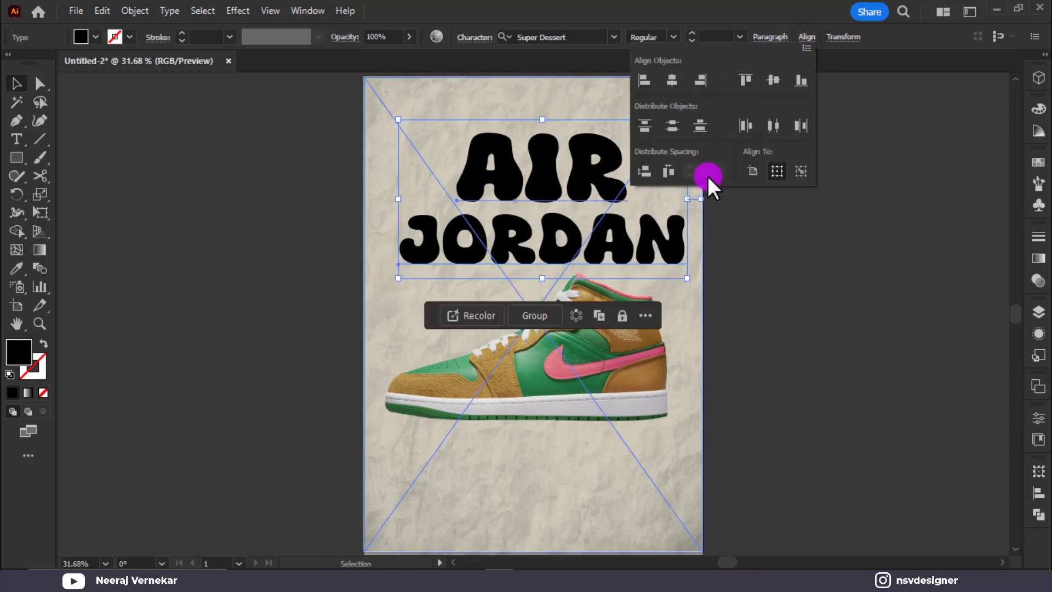
left_click(770, 350)
left_click(855, 305)
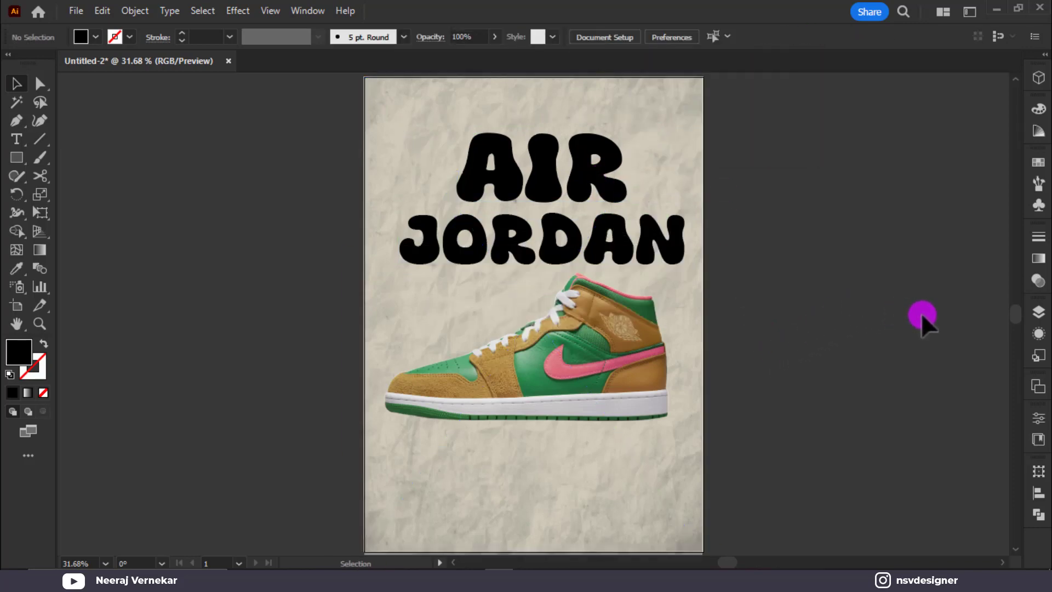
Group the AIR and JORDAN texts and fill them with the brown sampled from the sneaker's heel.
left_click(600, 192)
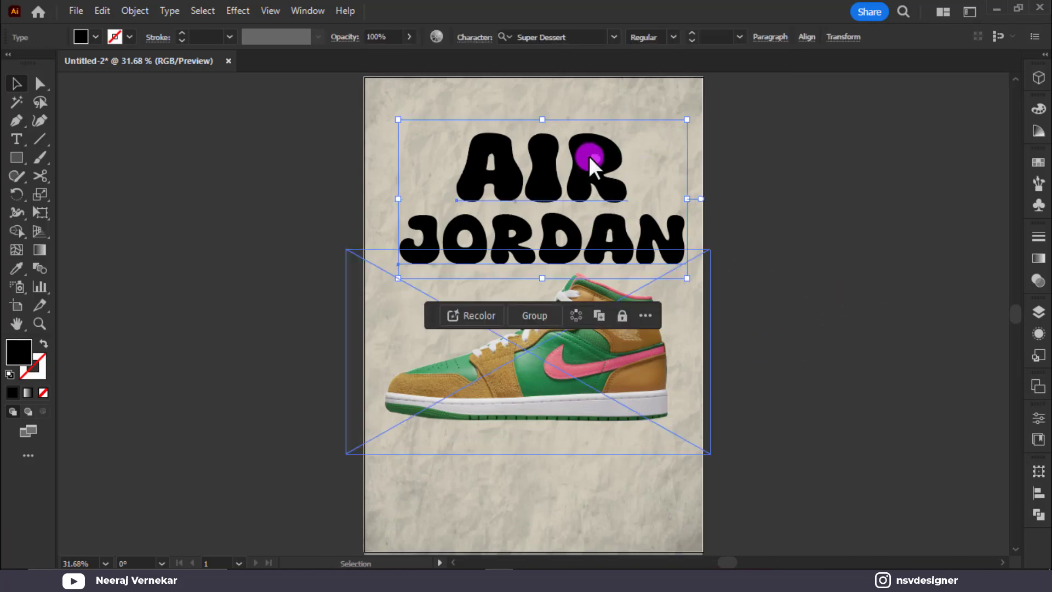
left_click(540, 310)
key("i")
left_click(642, 366)
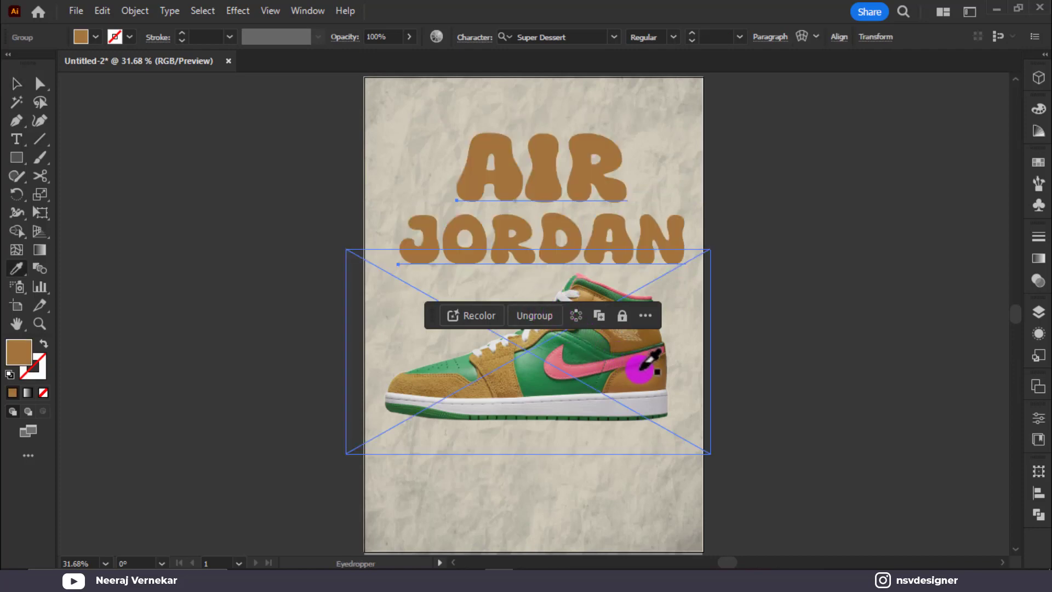
left_click(22, 87)
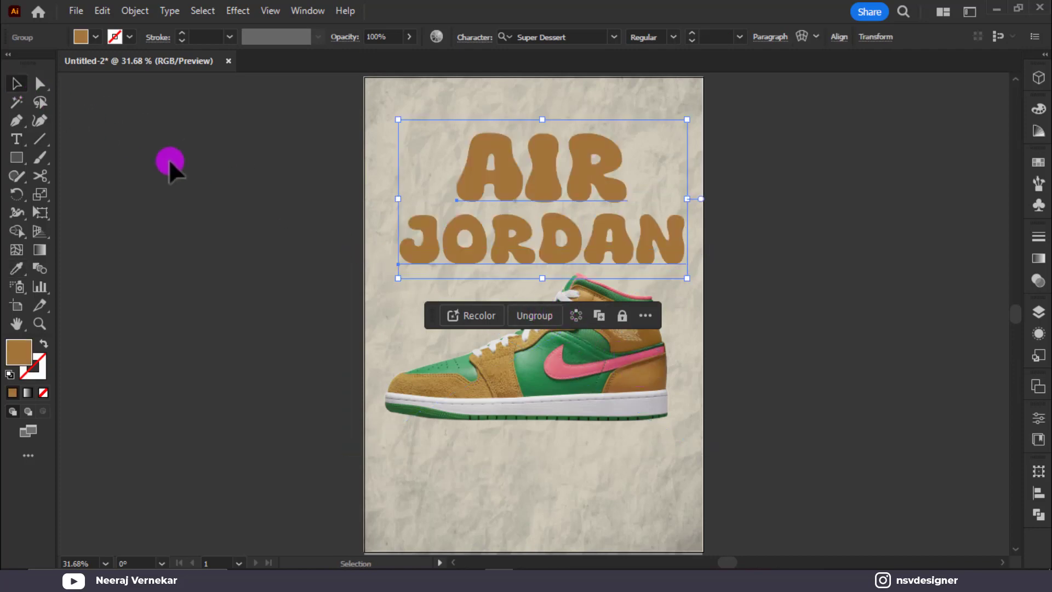
Apply the 3D Inflate effect to the AIR JORDAN text group with a depth of 0 px.
left_click(406, 229)
left_click(594, 228)
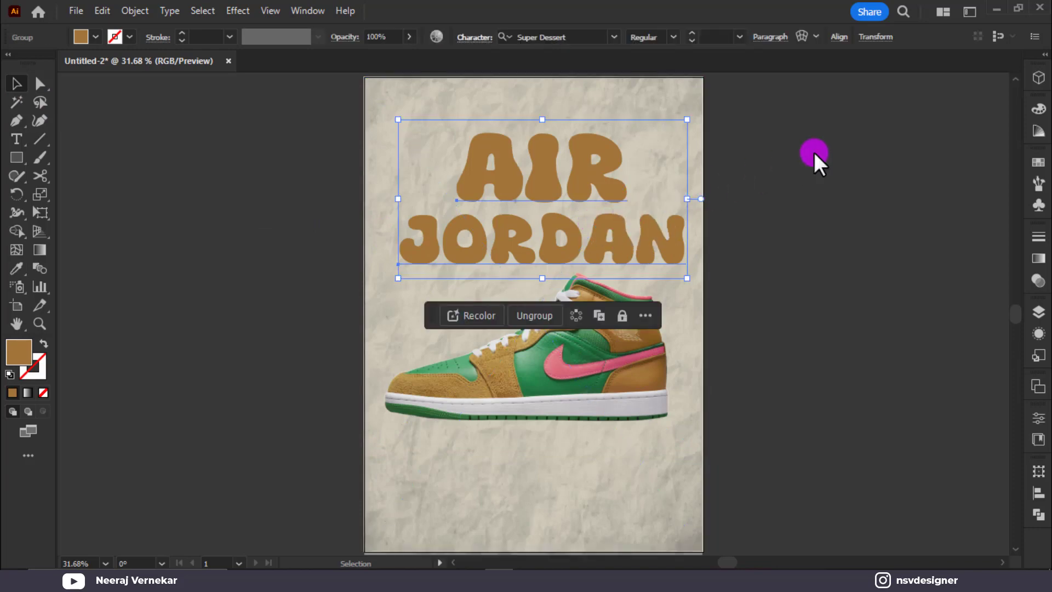
left_click(1037, 78)
left_click(858, 98)
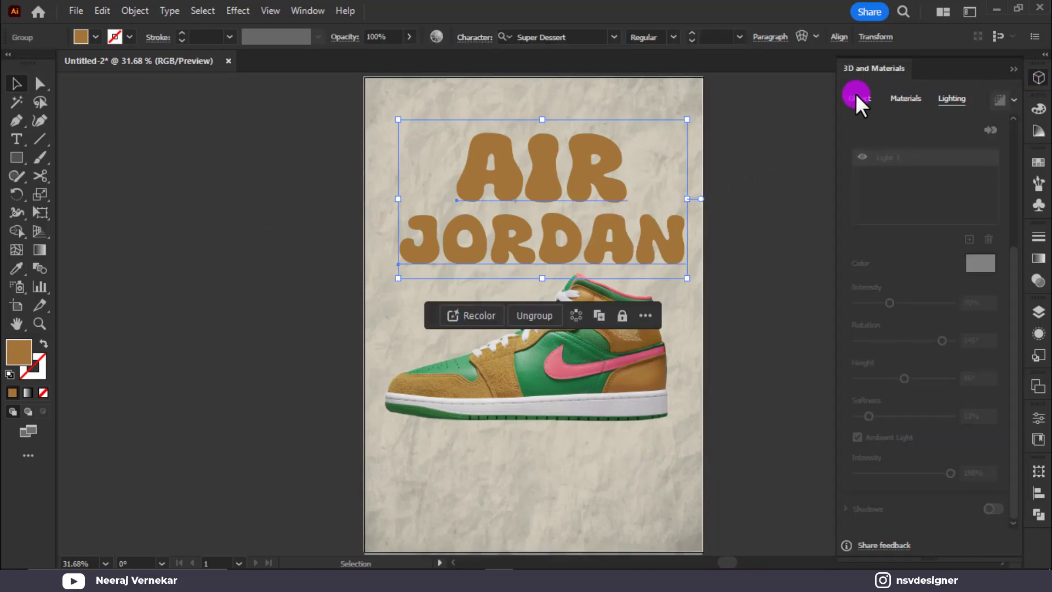
left_click(988, 140)
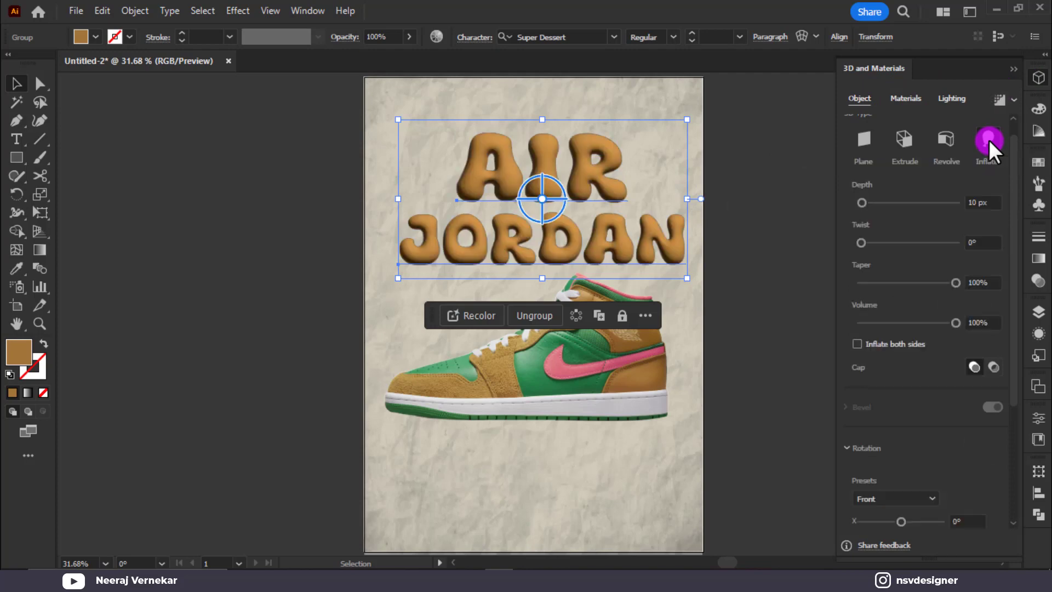
left_click(983, 202)
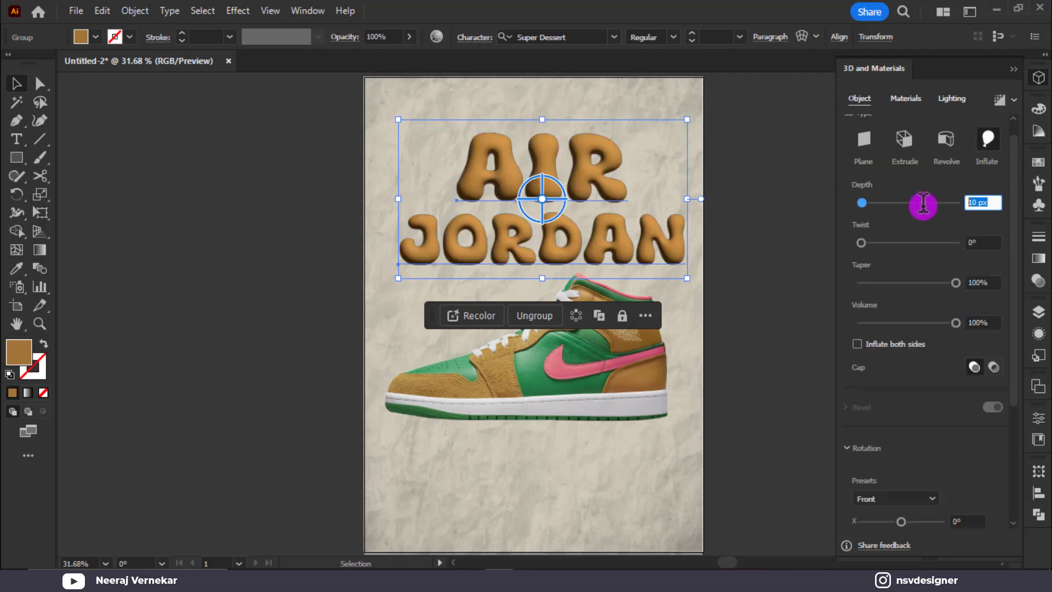
key("Return")
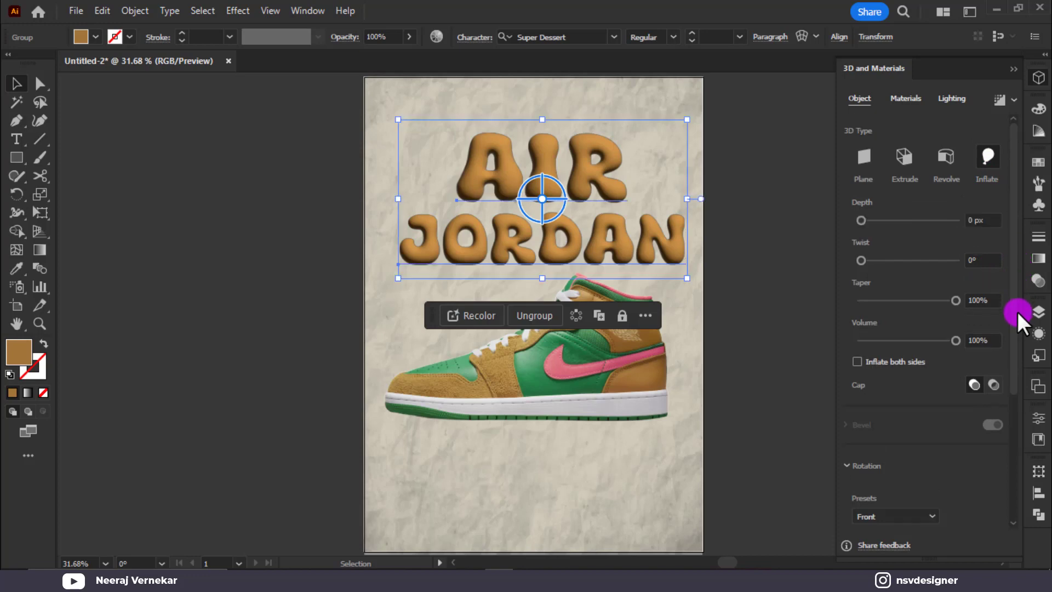
Set the inflated lettering's 3D rotation perspective to 5°.
left_click_drag(1011, 394, 1011, 521)
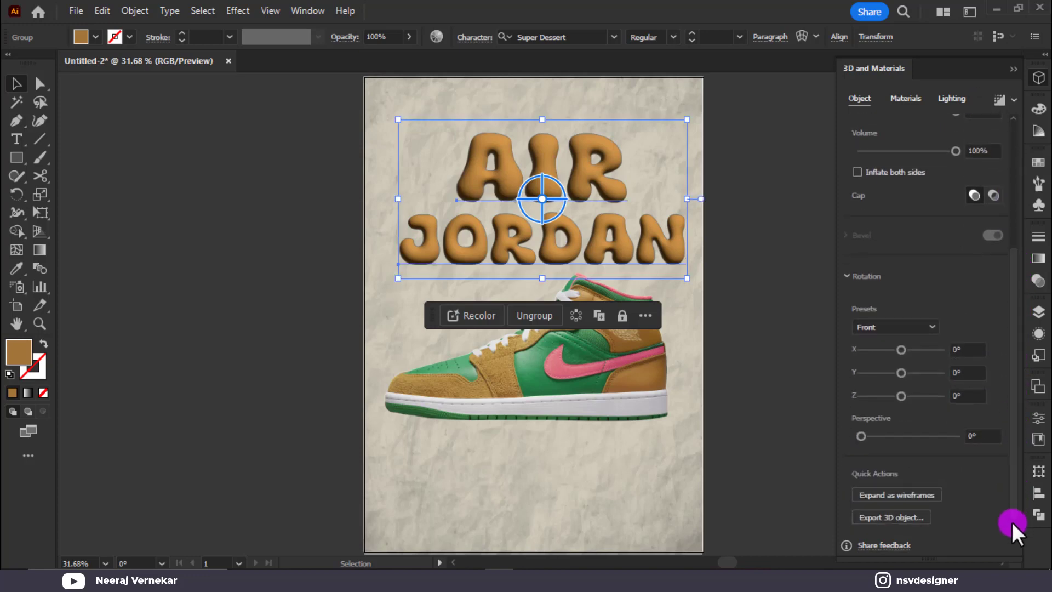
left_click(986, 436)
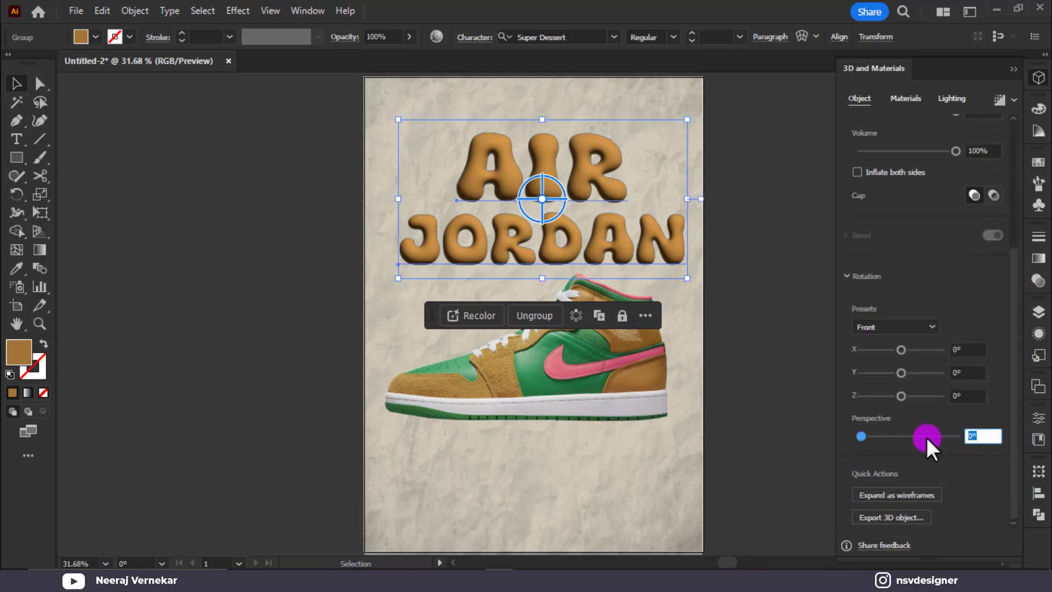
type("5")
key("Return")
Set the lettering material's roughness to 0.17 and its metallic value to 0.33.
left_click(908, 97)
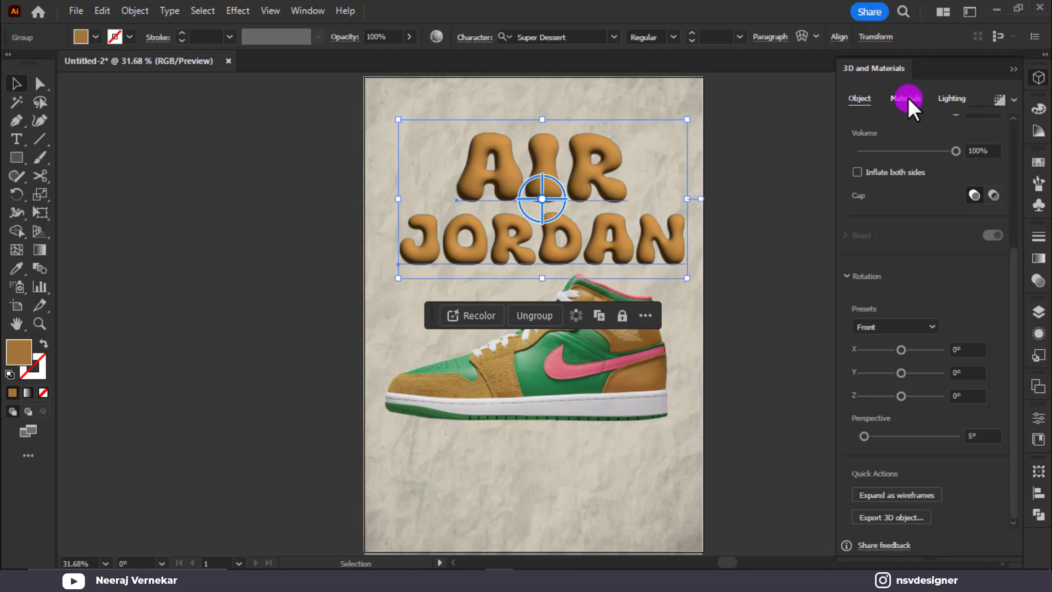
left_click_drag(1011, 432, 998, 513)
left_click(984, 465)
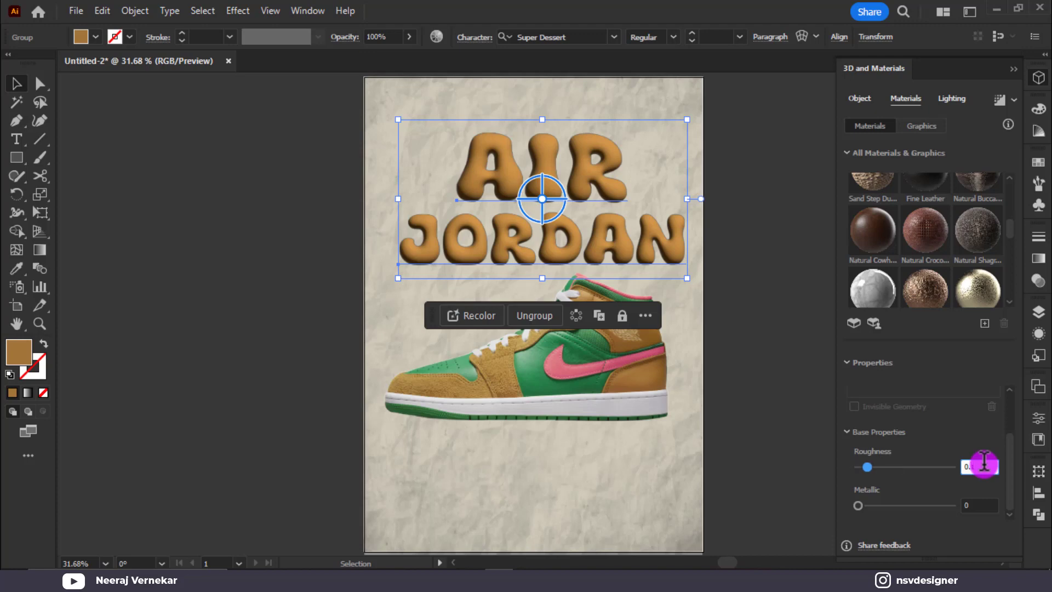
left_click(980, 504)
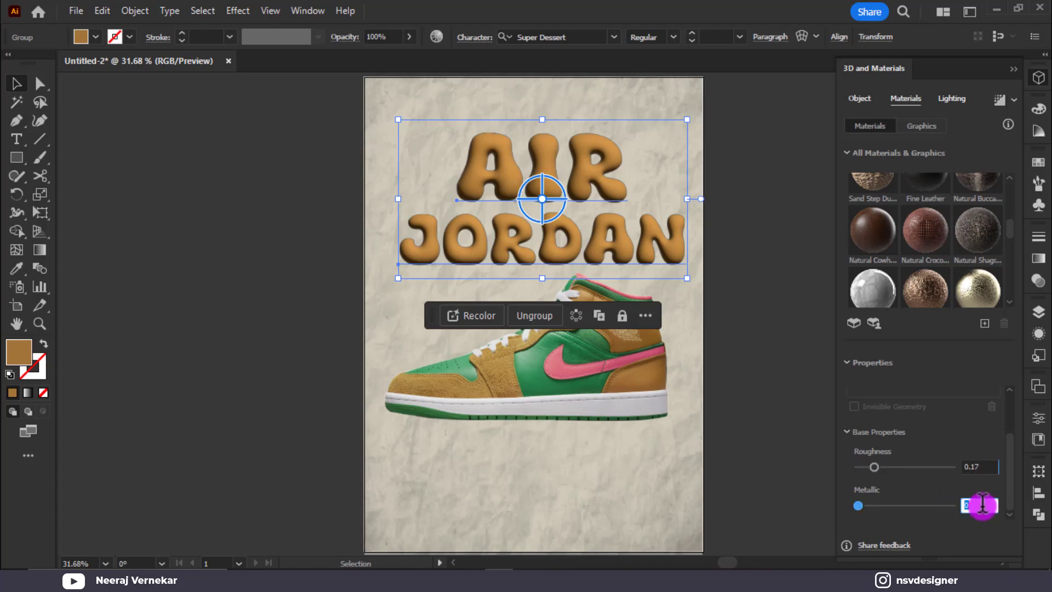
type("0.33")
Set the softness of Light 1 to 15% and the ambient light intensity to 138%.
left_click(953, 99)
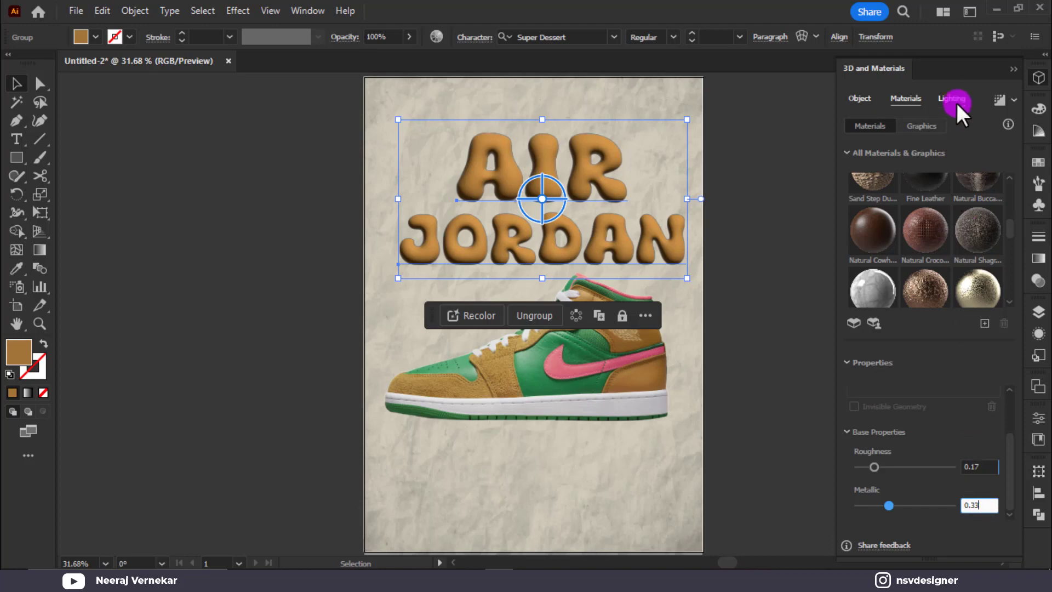
scroll(986, 412, "down", 4)
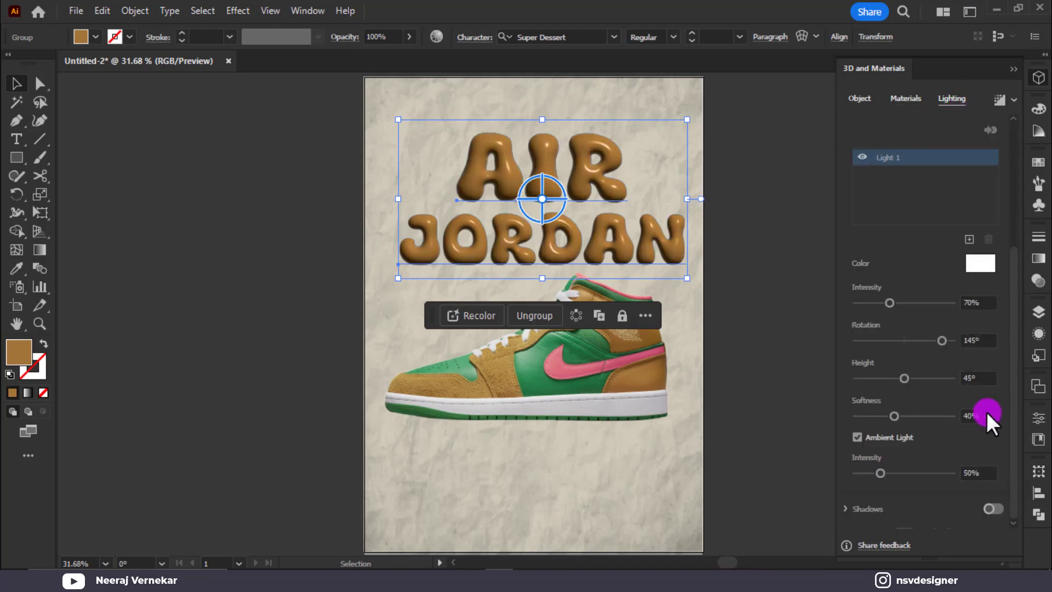
left_click(980, 416)
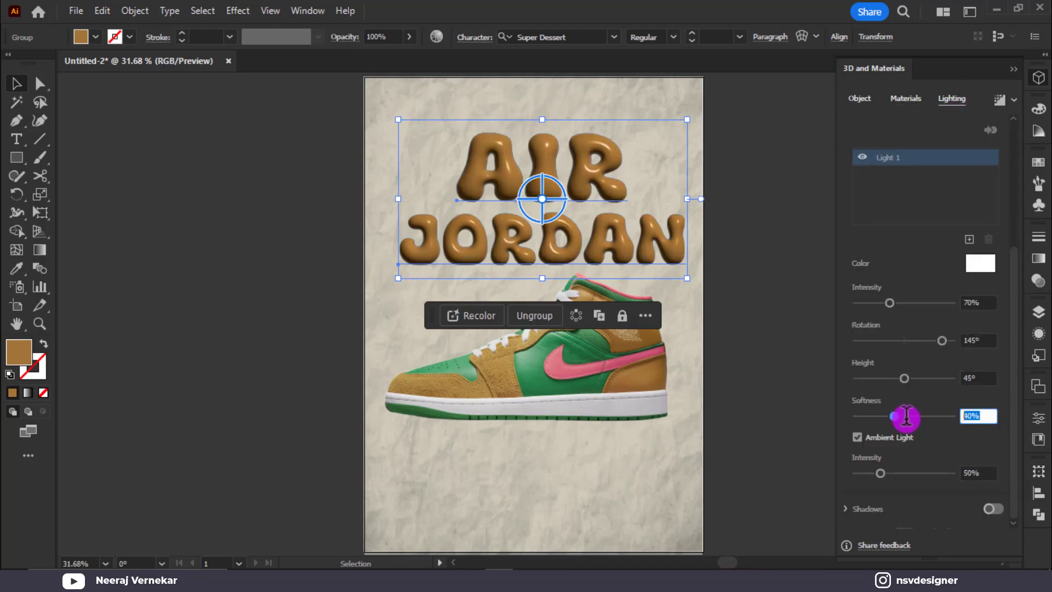
type("16")
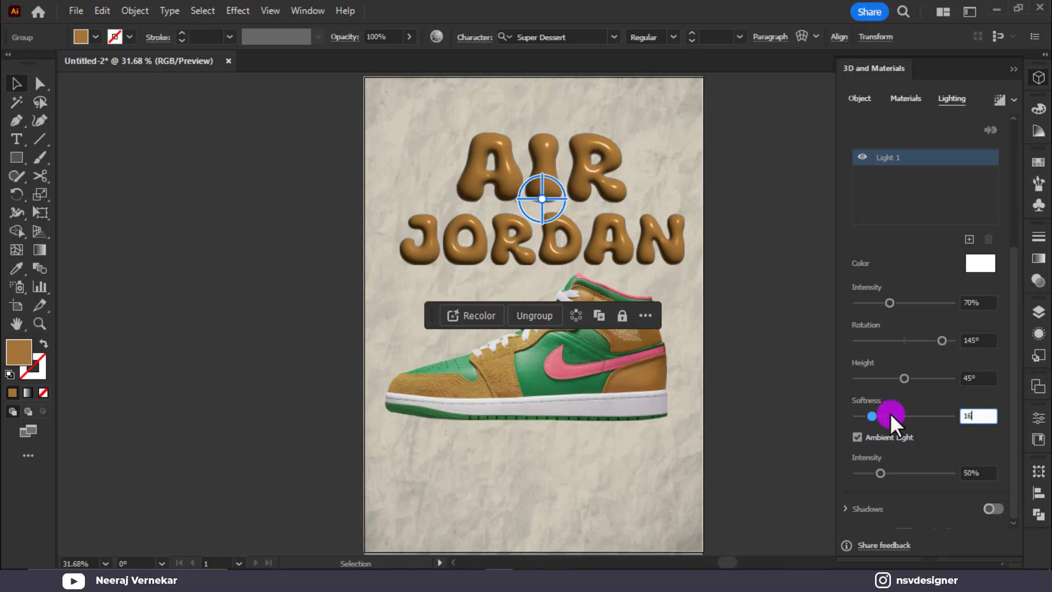
key("BackSpace")
type("5")
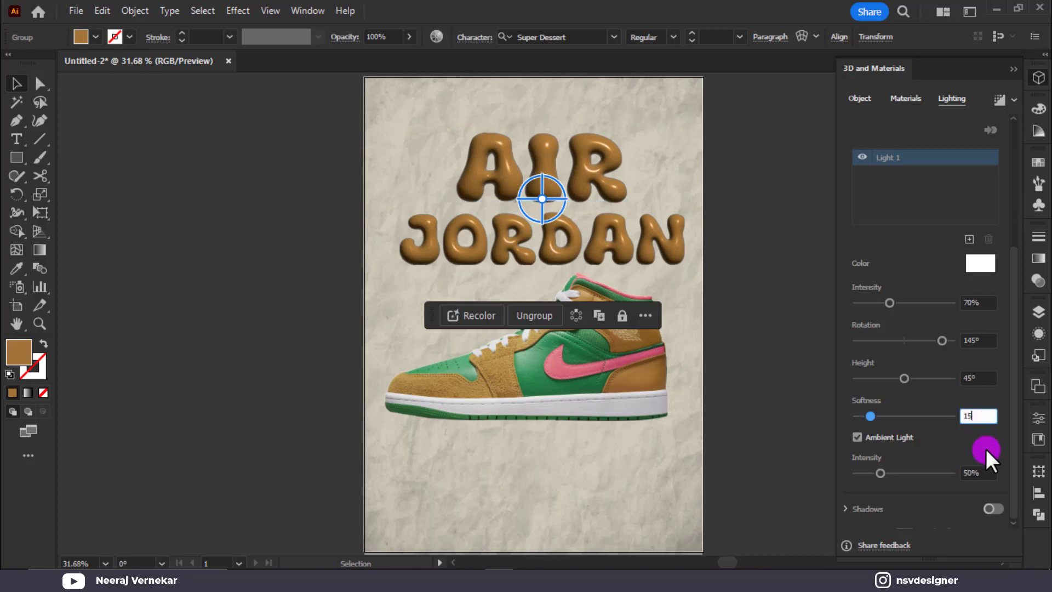
left_click(986, 473)
type("1")
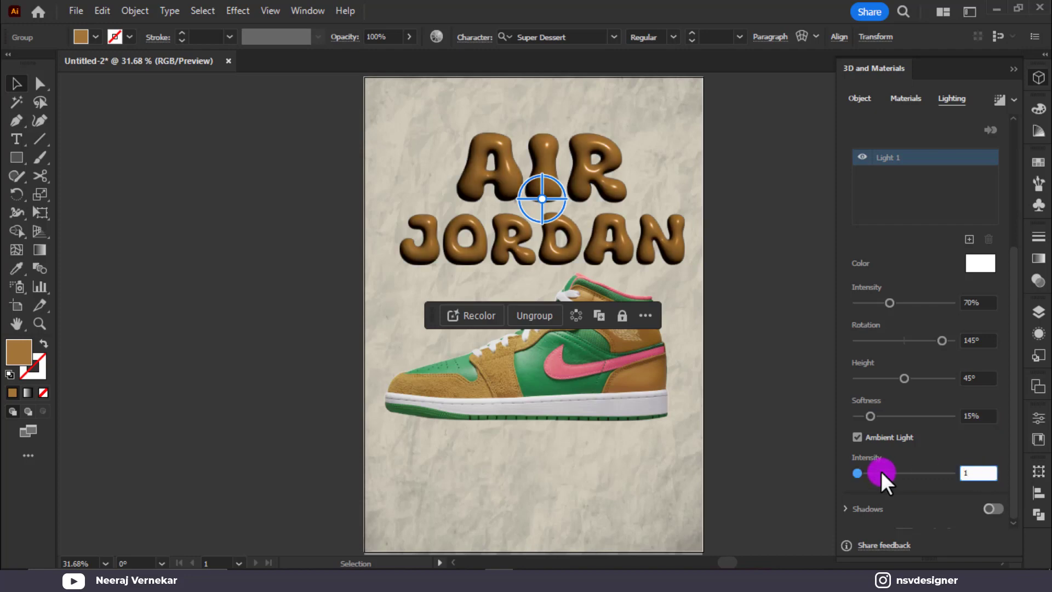
type("38")
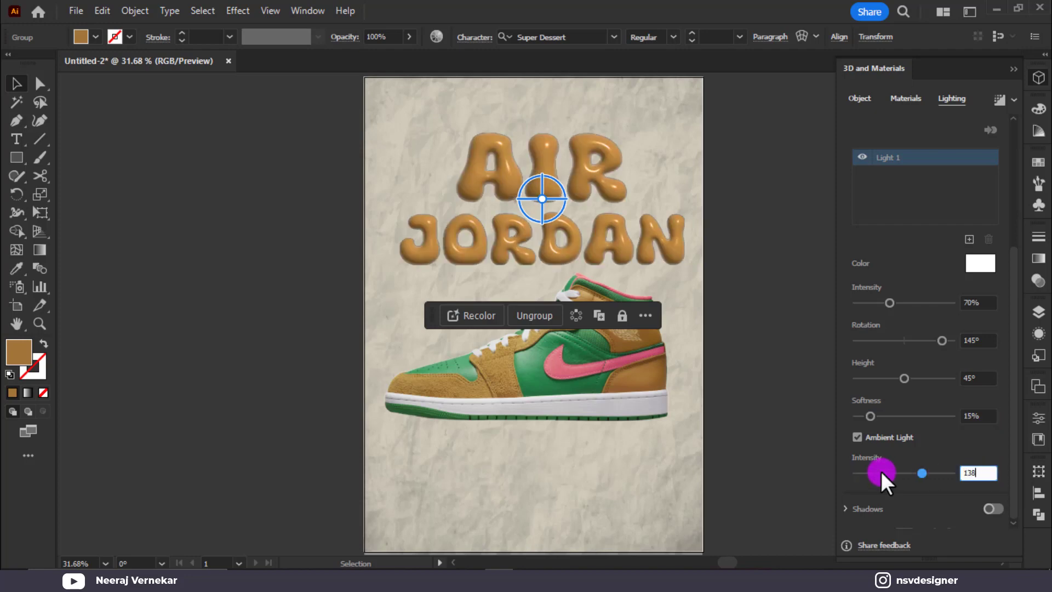
key("Return")
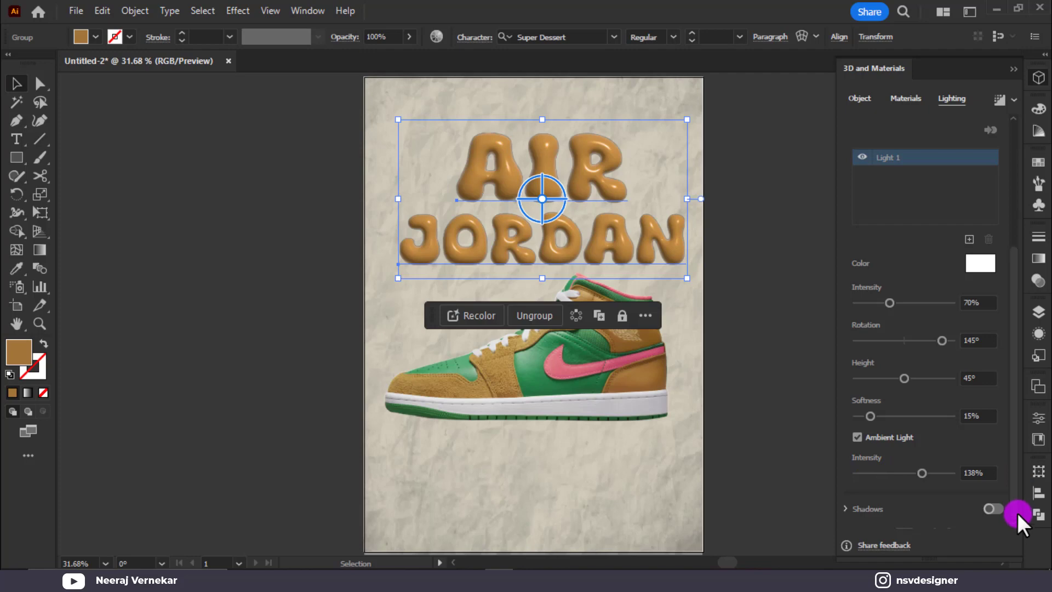
Render the lettering with ray tracing at medium quality with noise reduction and expand its appearance into an image.
left_click(1013, 99)
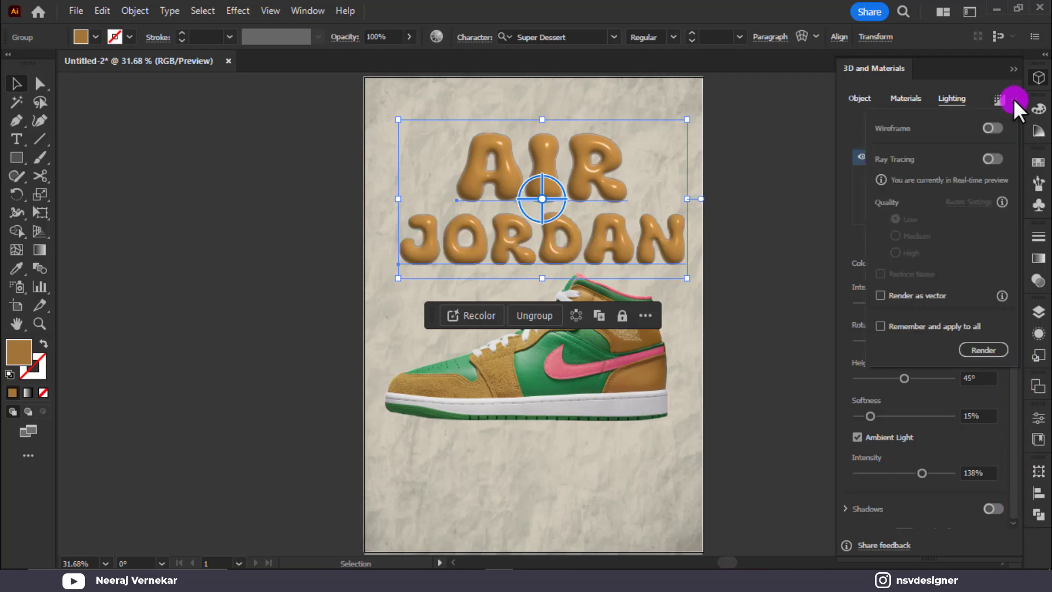
left_click(994, 160)
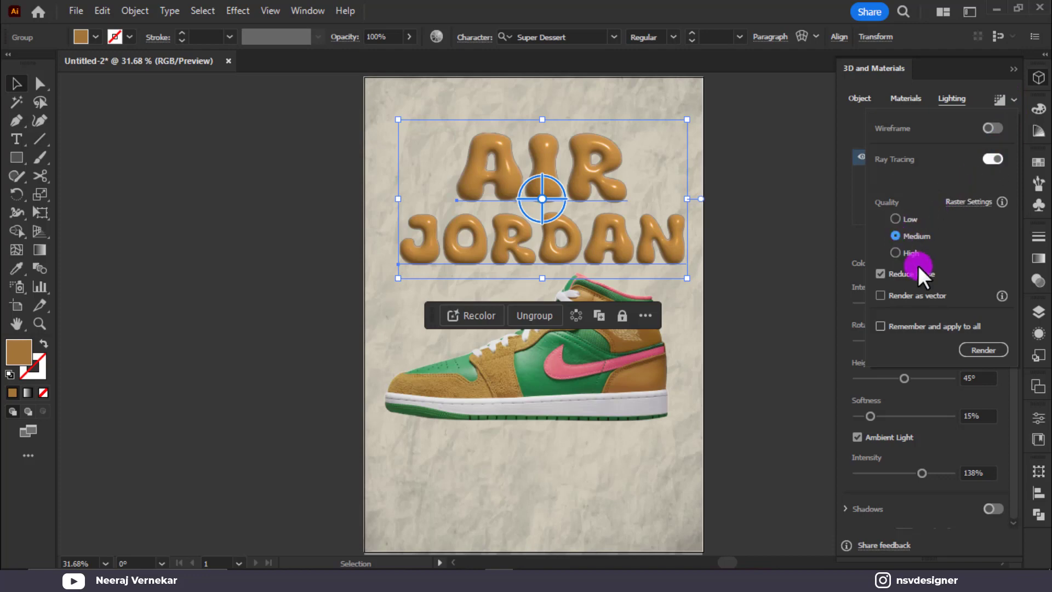
left_click(974, 347)
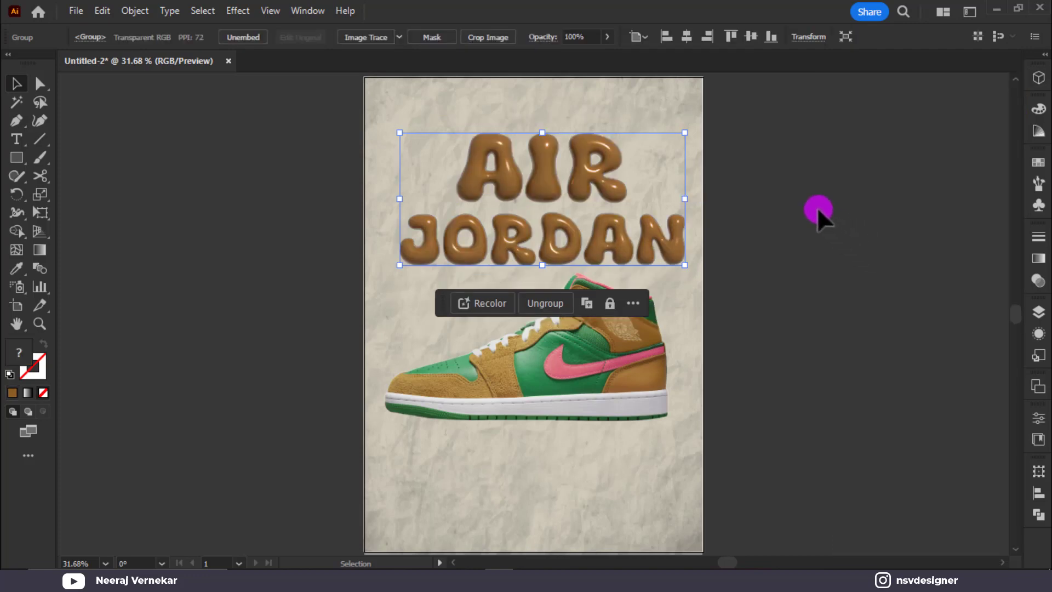
left_click(817, 211)
left_click(636, 295)
left_click(599, 228)
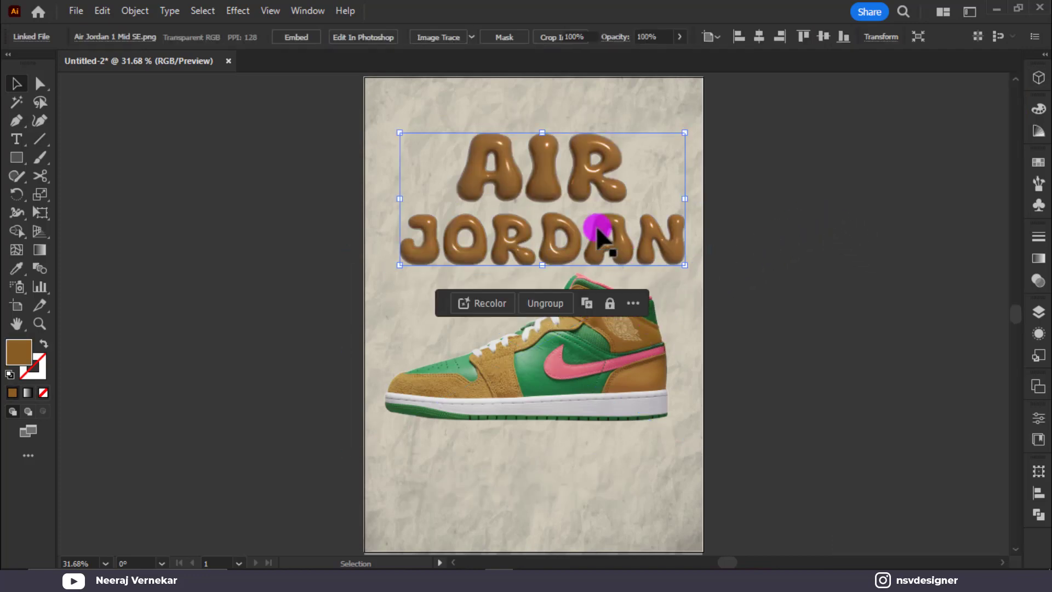
left_click(599, 353)
left_click(234, 161)
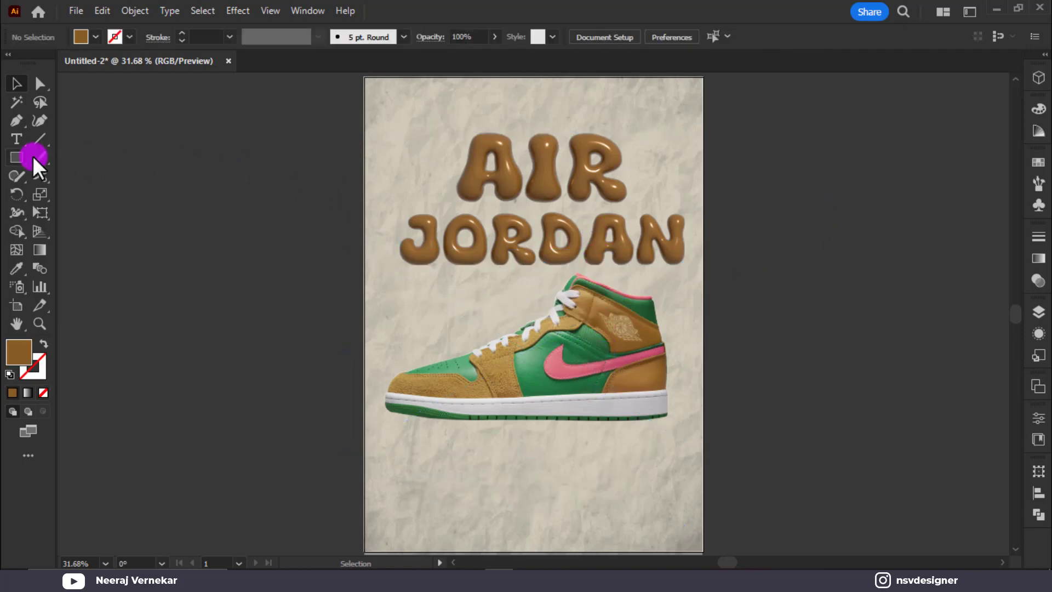
Draw a circle on the empty canvas beside the poster and fill it with a white-to-black radial gradient.
left_click_drag(17, 157, 82, 195)
left_click_drag(177, 252, 206, 297)
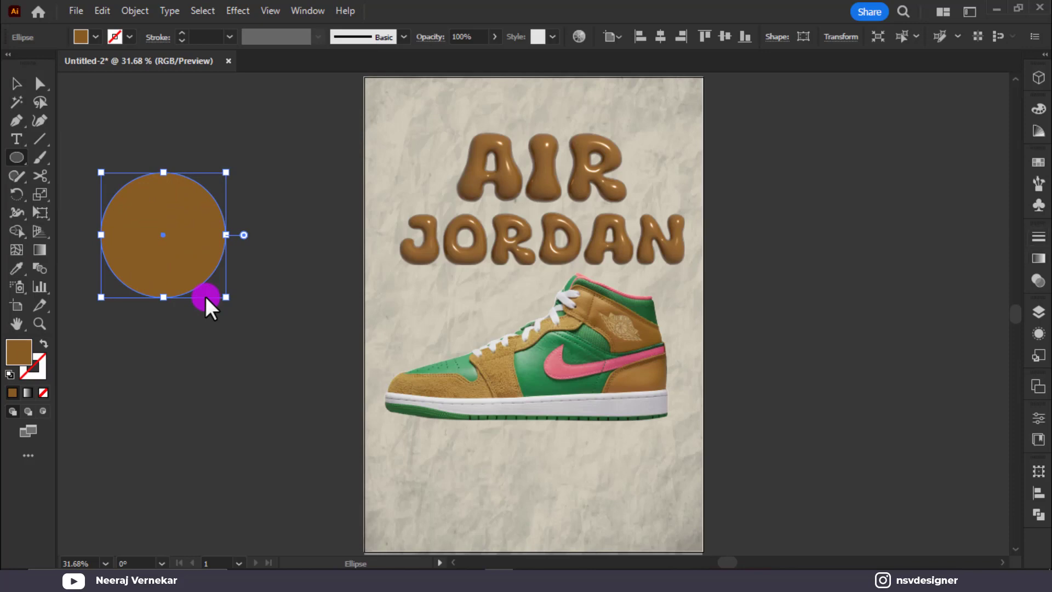
left_click(1037, 258)
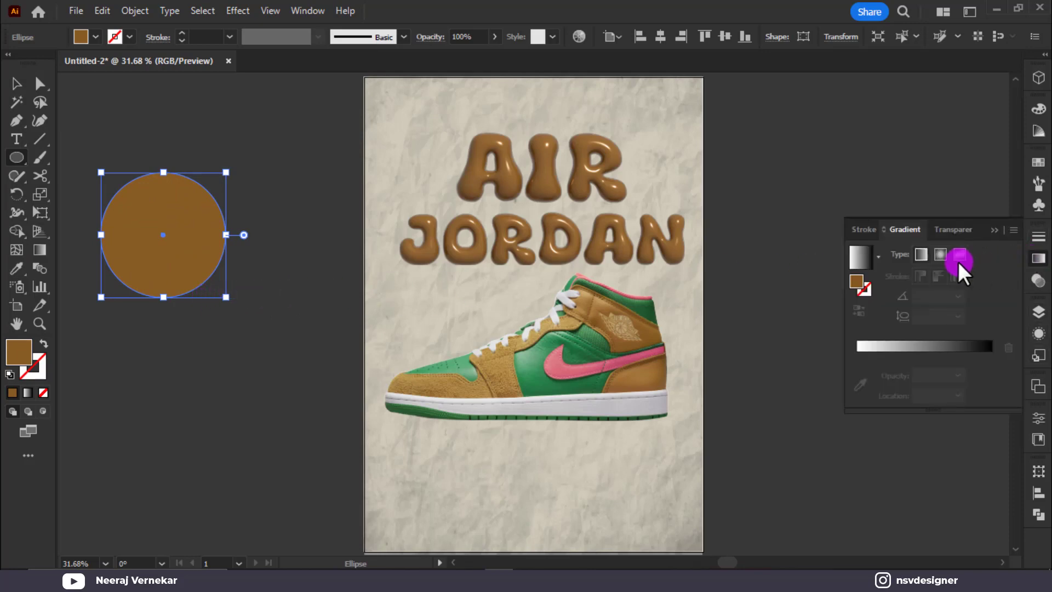
left_click(959, 255)
left_click(951, 230)
left_click(947, 228)
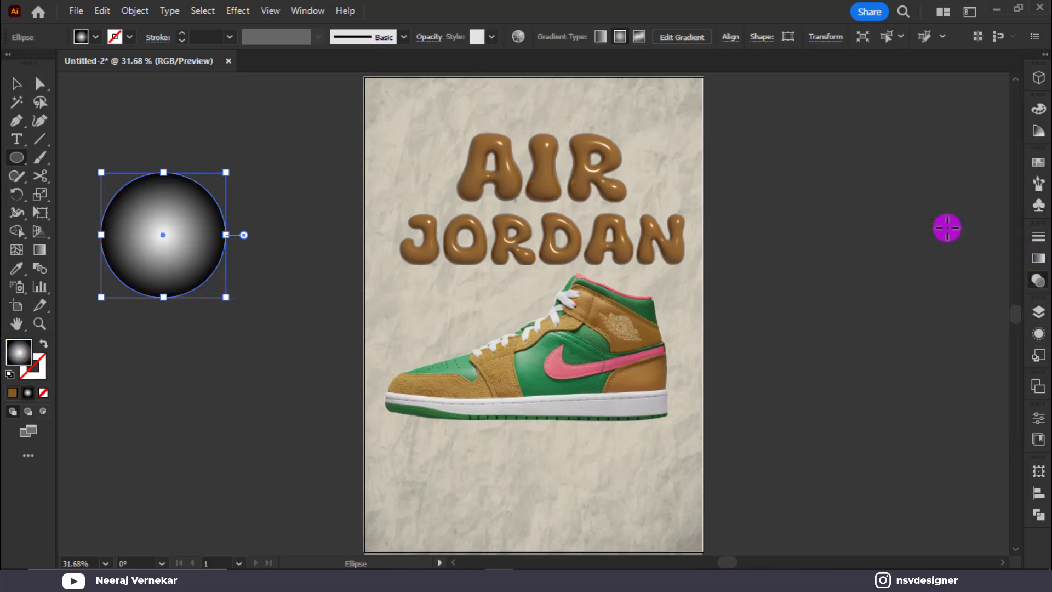
Give the circle a darkening blend mode and reverse its gradient so black sits at the centre.
left_click(1038, 280)
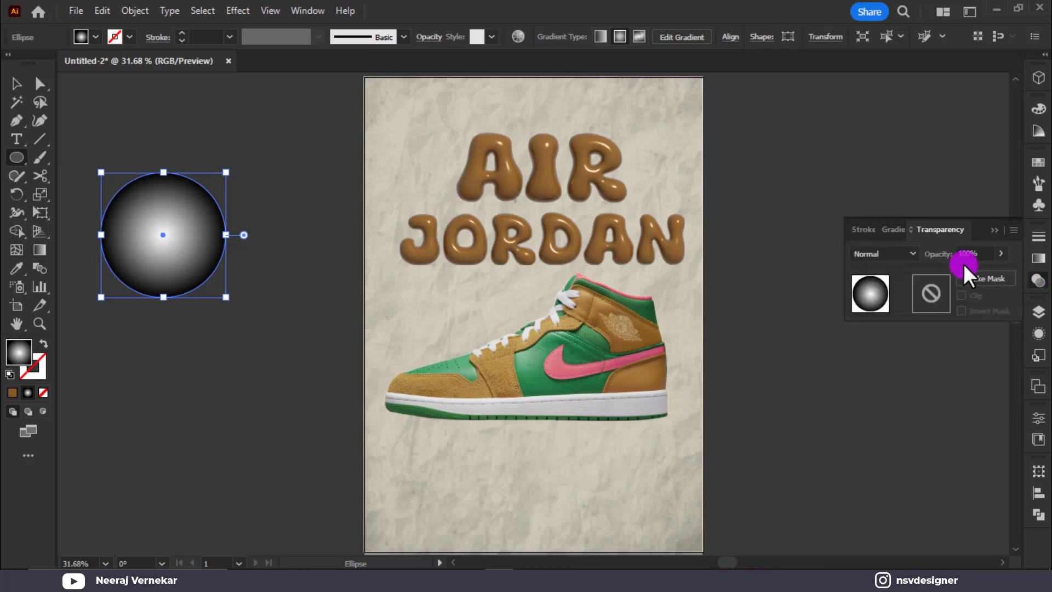
left_click(885, 248)
left_click(892, 254)
left_click(891, 229)
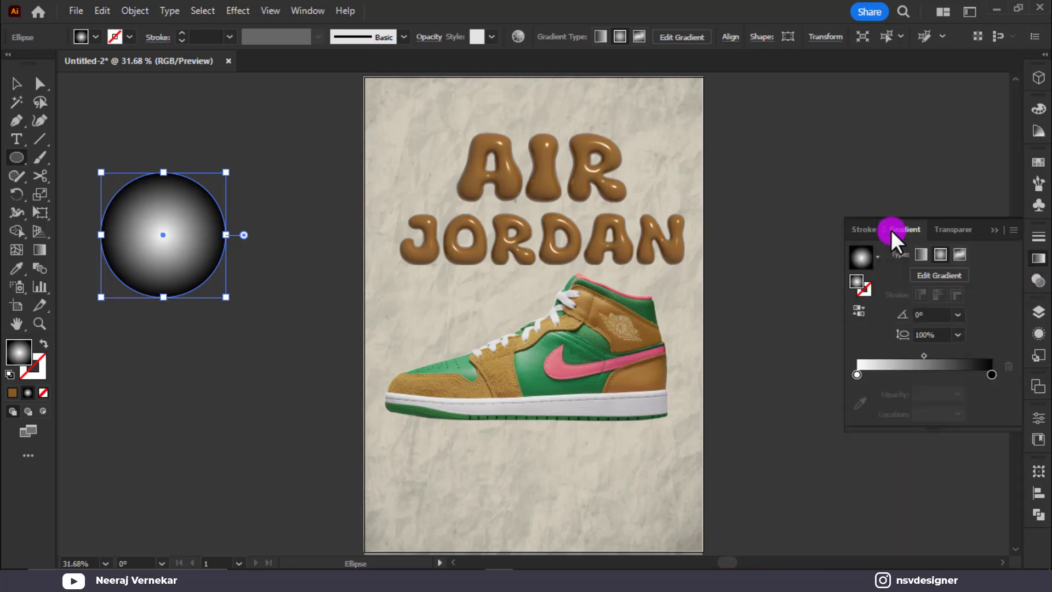
left_click(859, 308)
Move the gradient circle under the sneaker and flatten it into a thin shadow ellipse spanning the sole.
left_click(17, 84)
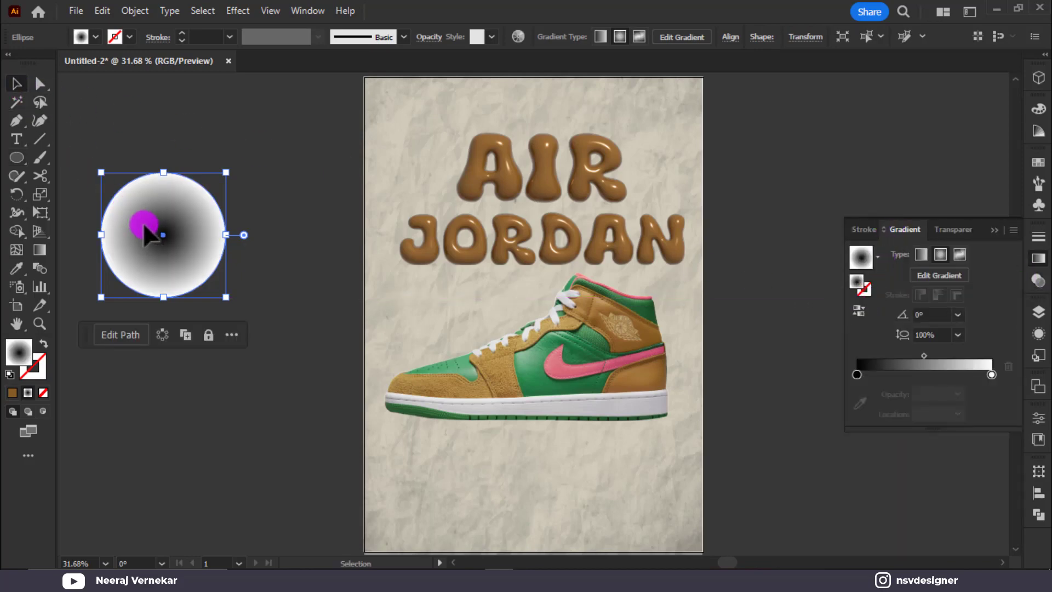
left_click_drag(145, 233, 509, 443)
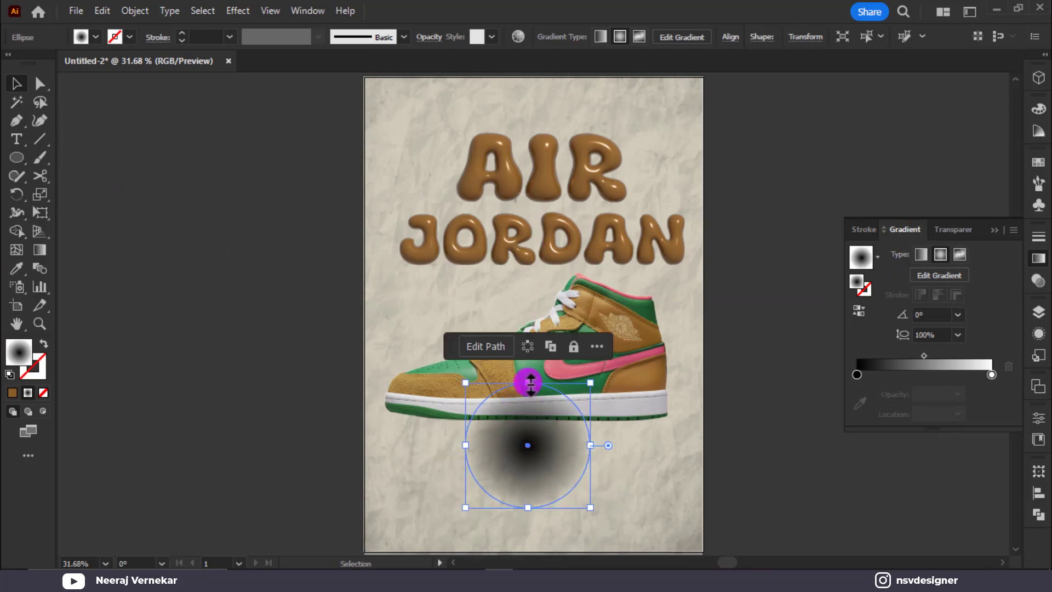
left_click_drag(529, 383, 693, 426)
left_click_drag(583, 423, 561, 427)
left_click_drag(672, 426, 685, 429)
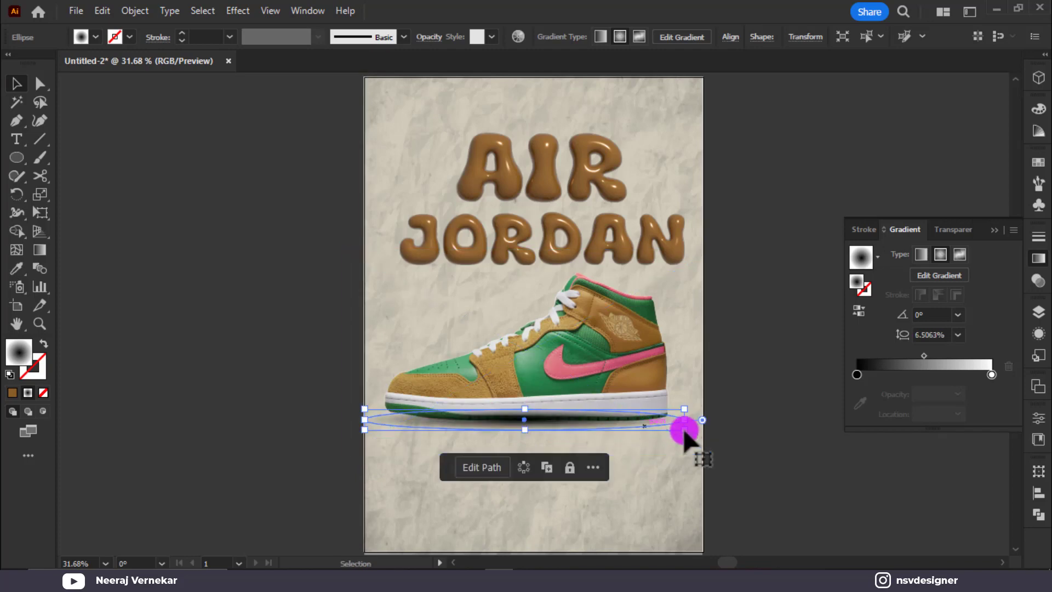
Bring the sneaker in front of the shadow ellipse and shift the shadow slightly lower beneath the sole.
left_click(634, 376)
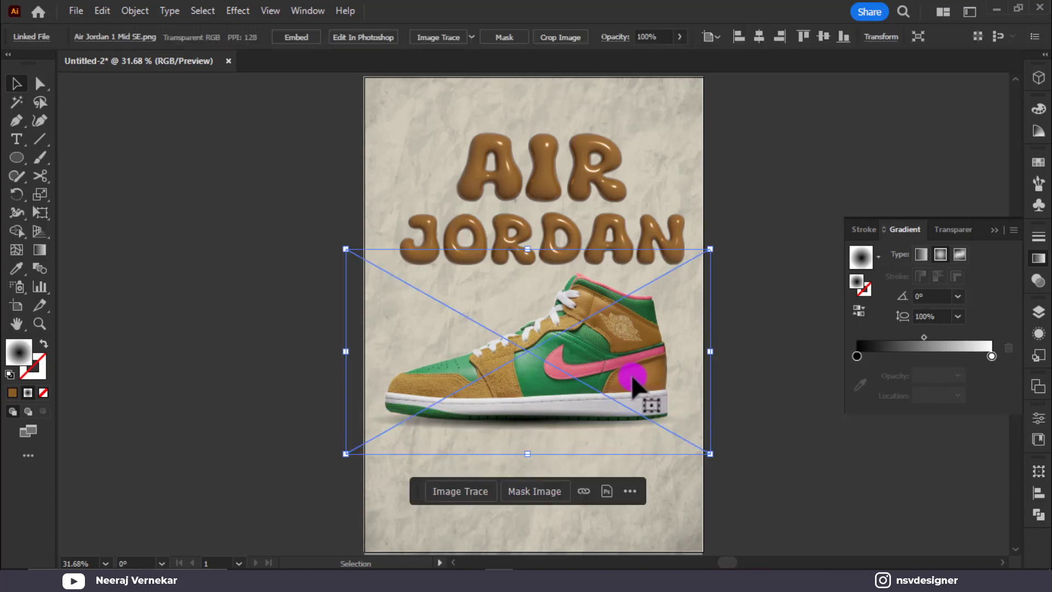
left_click(824, 431)
left_click(563, 422)
left_click_drag(564, 422, 558, 429)
left_click(704, 443)
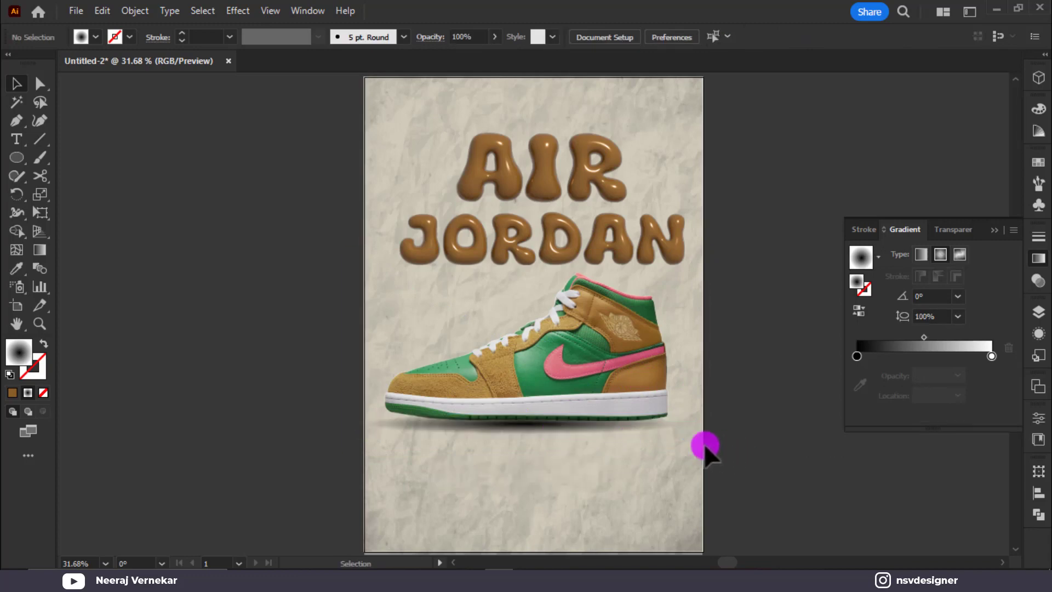
Narrow the shadow ellipse to about two thirds of the poster's width and position it beneath the sneaker's toe half.
left_click(583, 432)
left_click_drag(685, 423, 625, 424)
left_click_drag(531, 429, 498, 422)
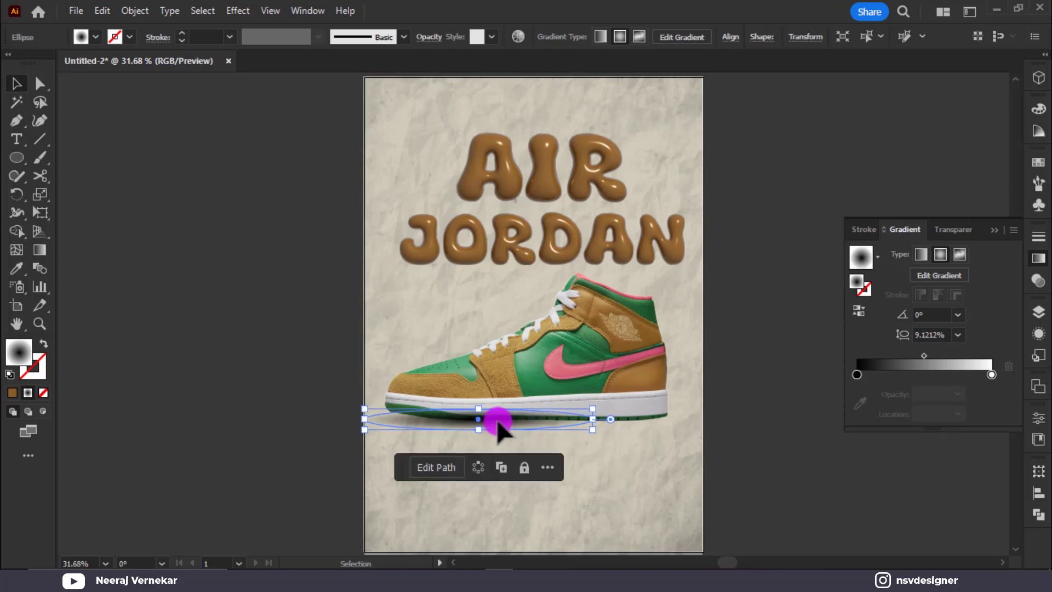
key("a")
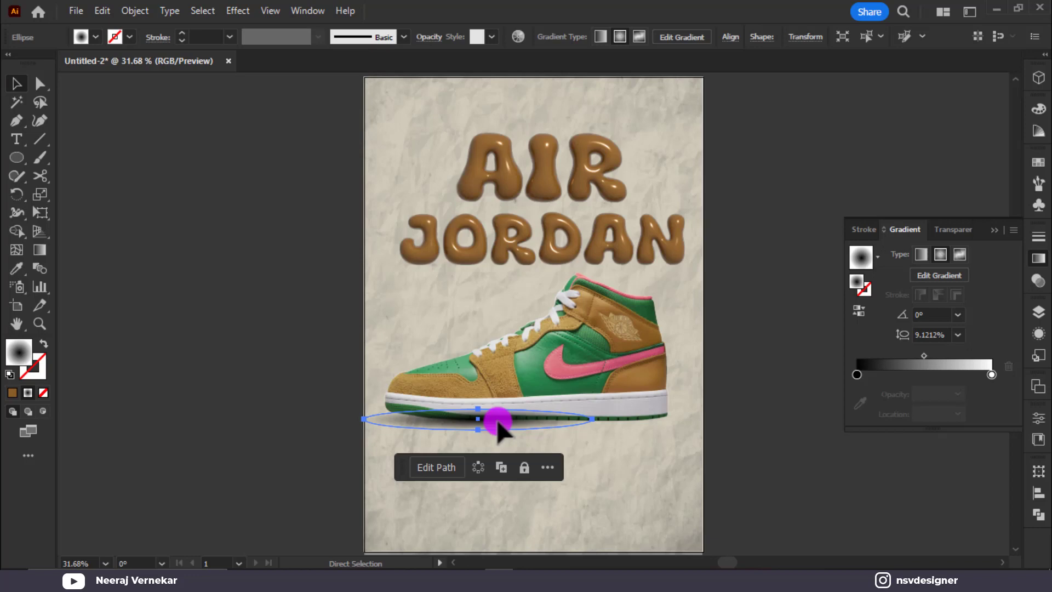
Apply a Gaussian Blur with a slightly increased radius to the shadow ellipse beneath the sneaker.
key("v")
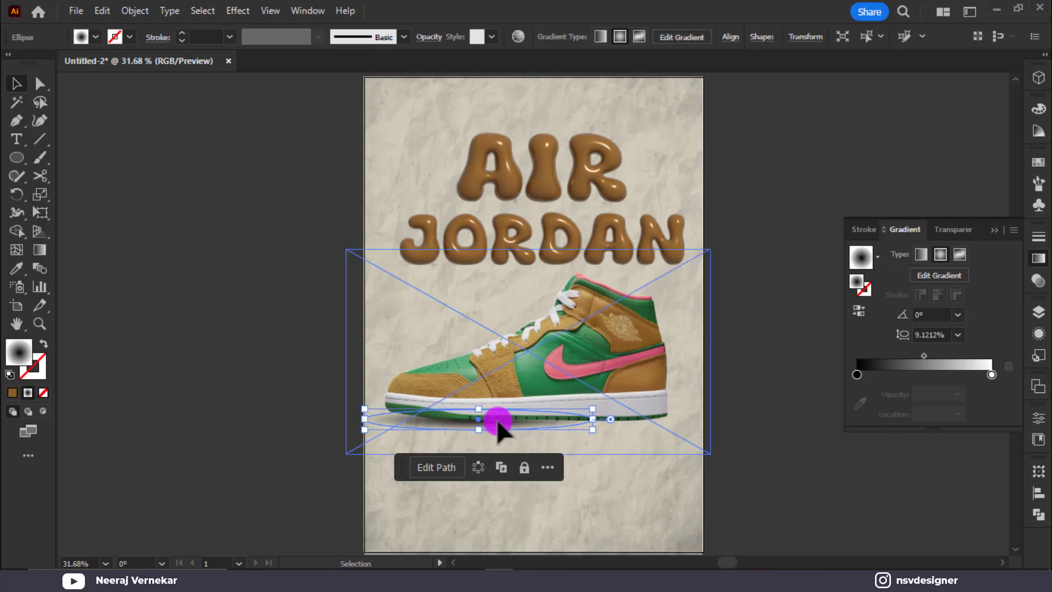
left_click(545, 364)
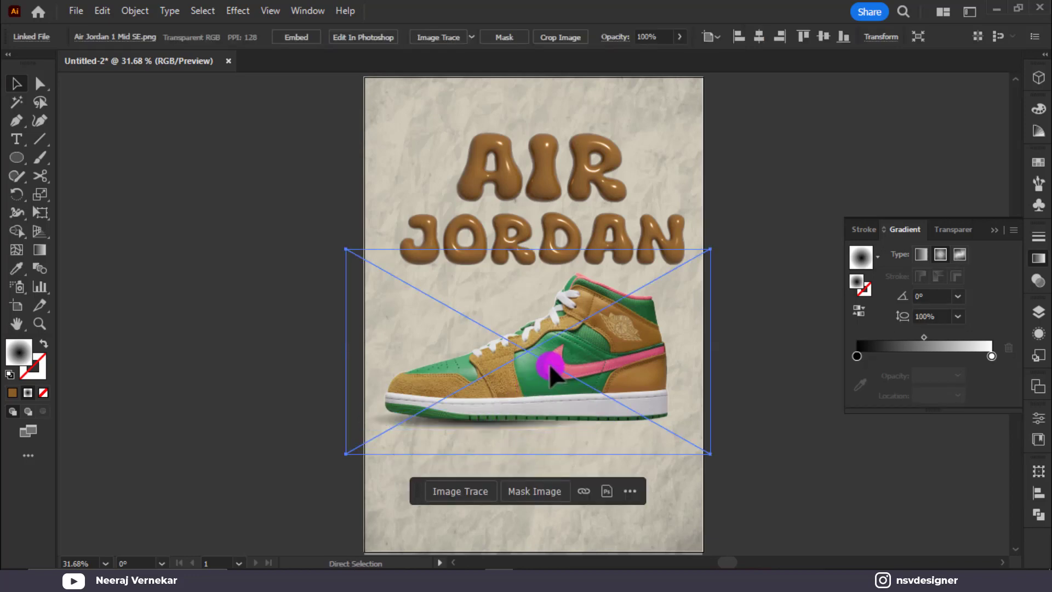
key("ctrl+shift+a")
left_click(492, 423)
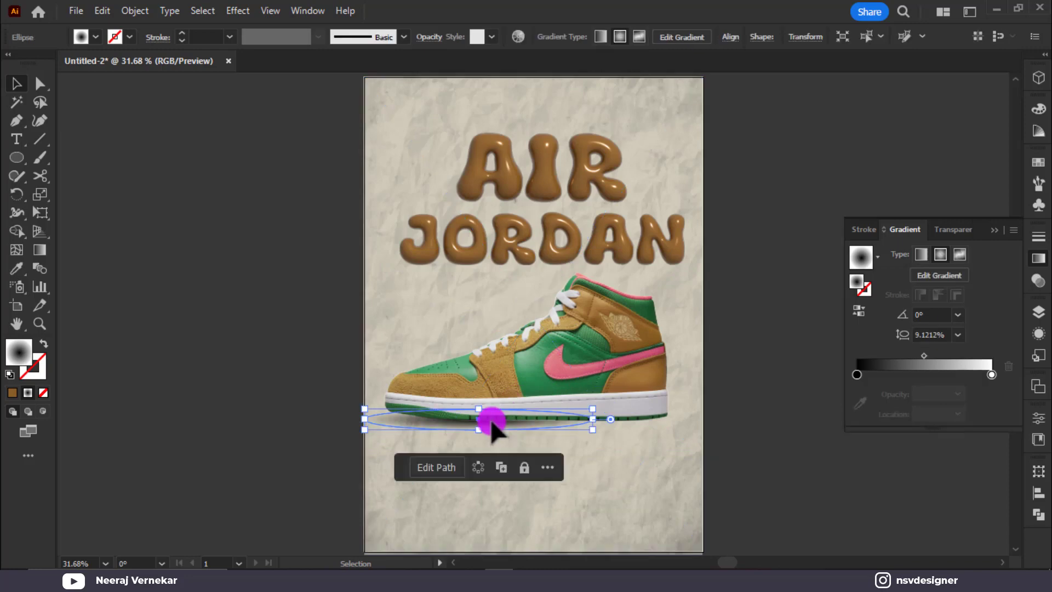
left_click(237, 11)
mouse_move(287, 266)
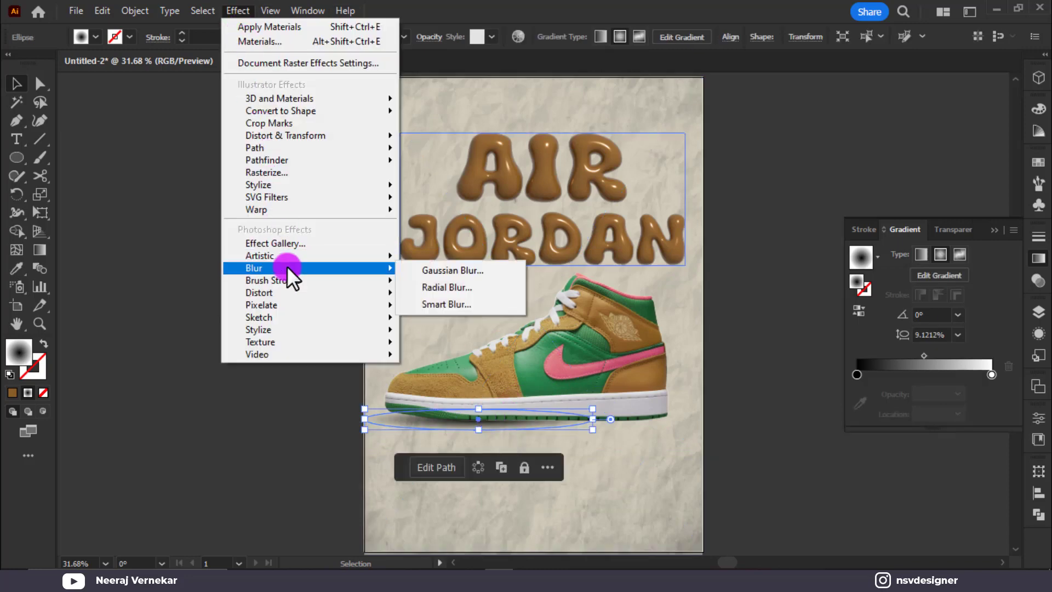
left_click(478, 272)
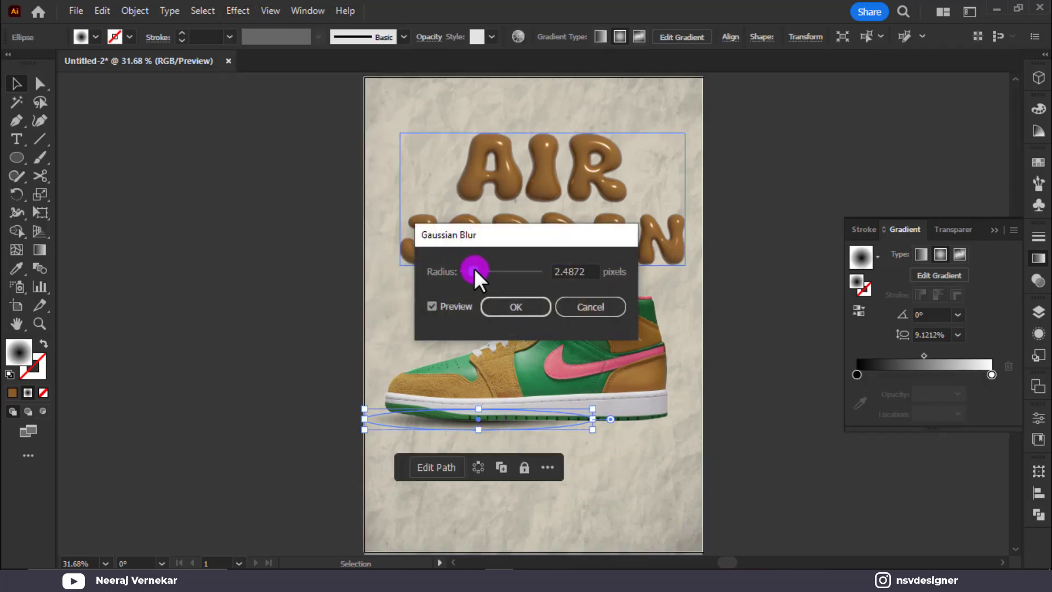
left_click_drag(474, 268, 495, 277)
left_click(534, 306)
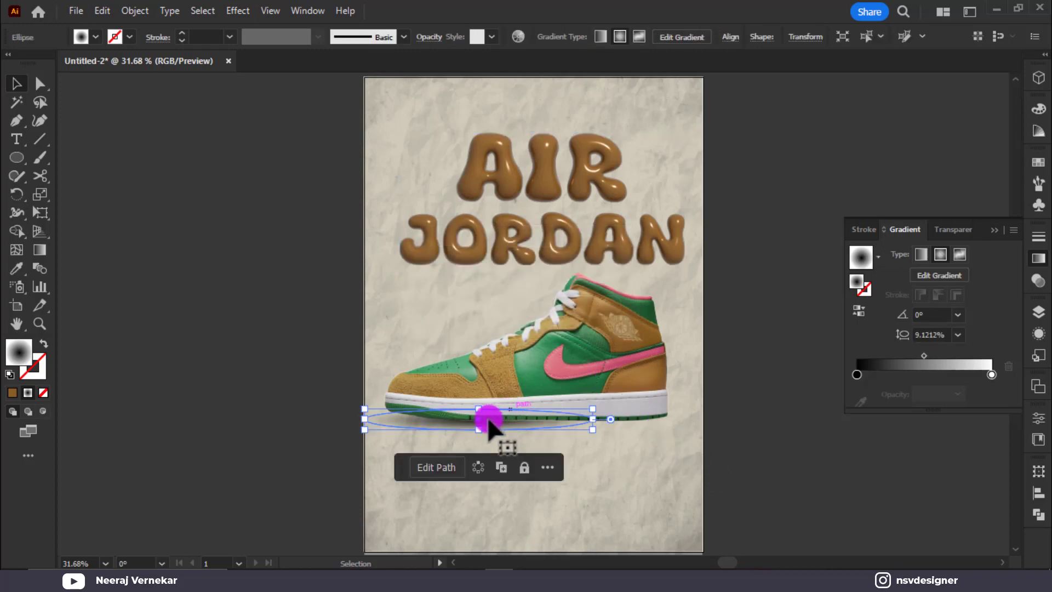
Duplicate the blurred shadow ellipse under the sneaker's heel and narrow the copy to roughly the heel half of the sole.
left_click_drag(489, 418, 667, 419)
left_click(728, 418)
left_click(696, 422)
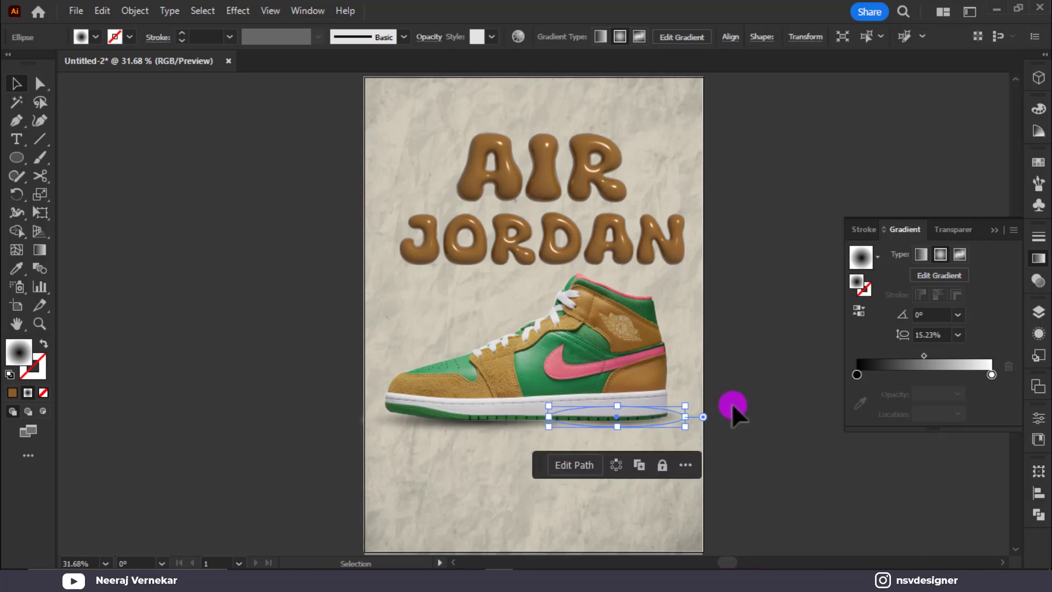
left_click(733, 401)
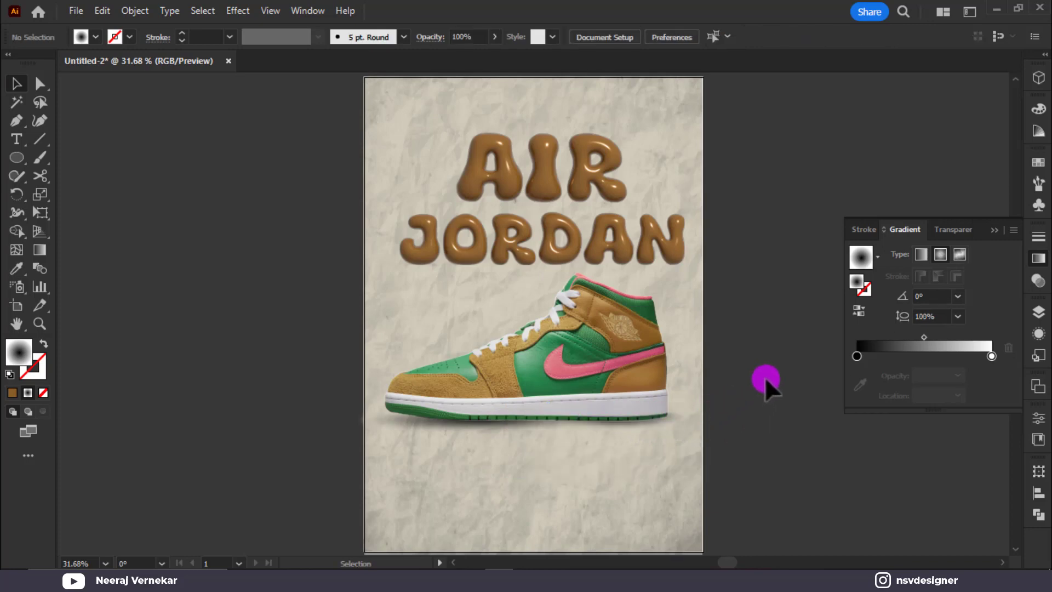
left_click(997, 227)
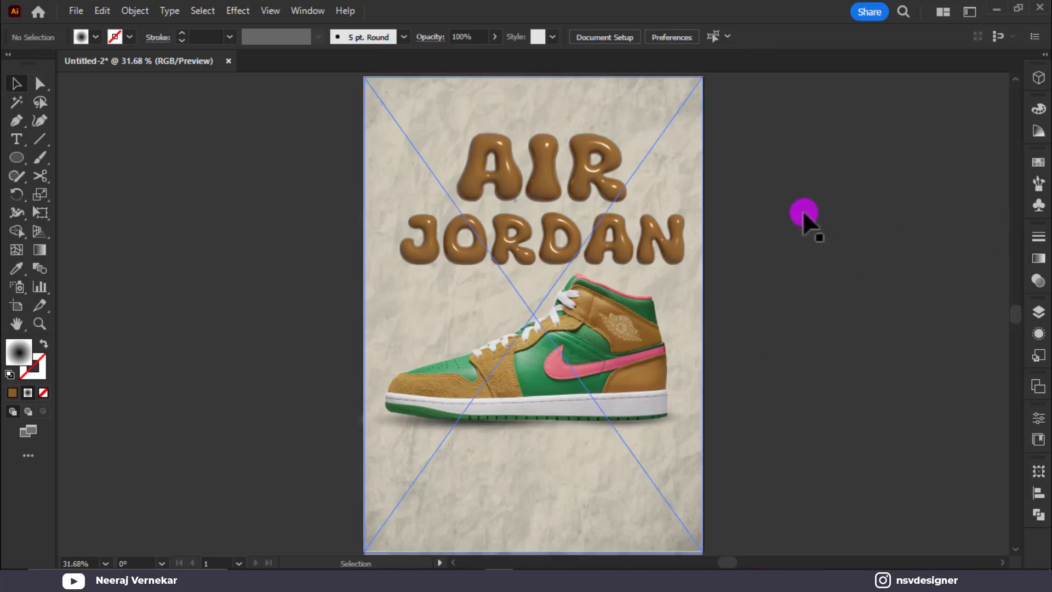
Group the AIR JORDAN lettering with both shadow ellipses.
left_click_drag(730, 118, 689, 141)
key("ctrl+shift+a")
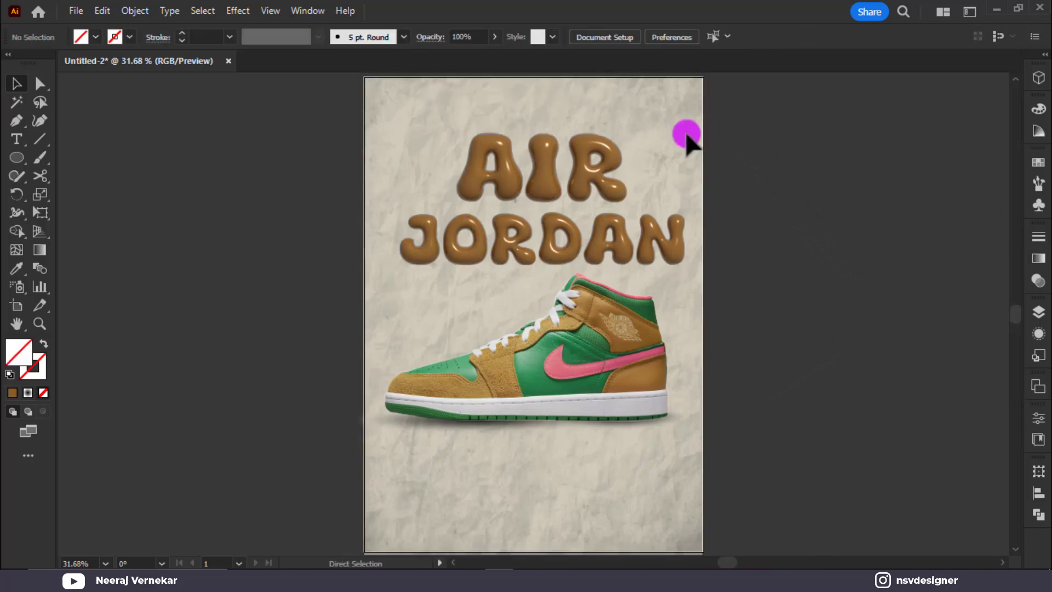
left_click_drag(538, 324, 538, 323)
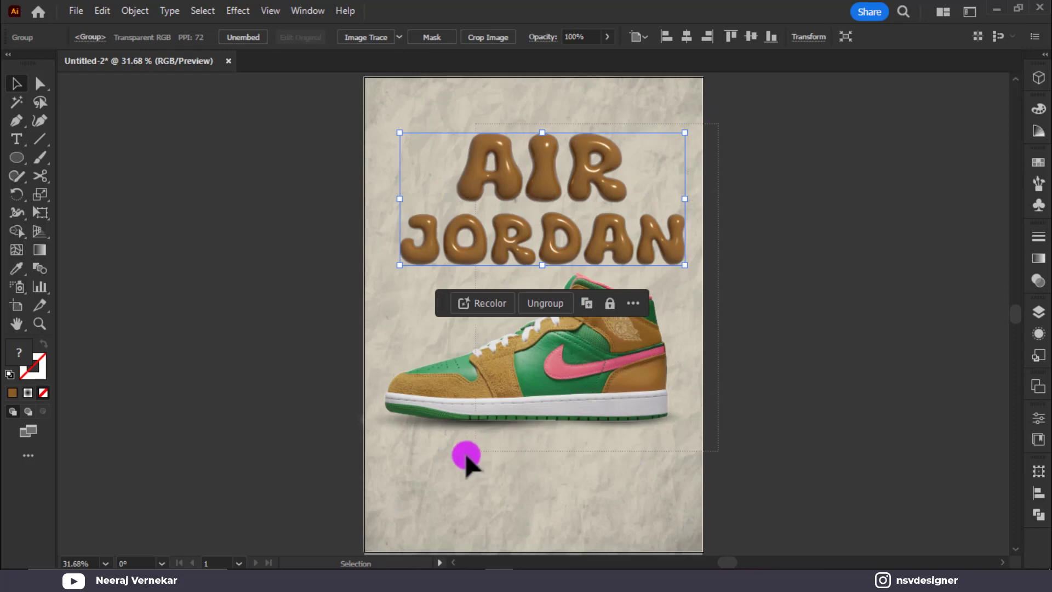
left_click(387, 451, "shift")
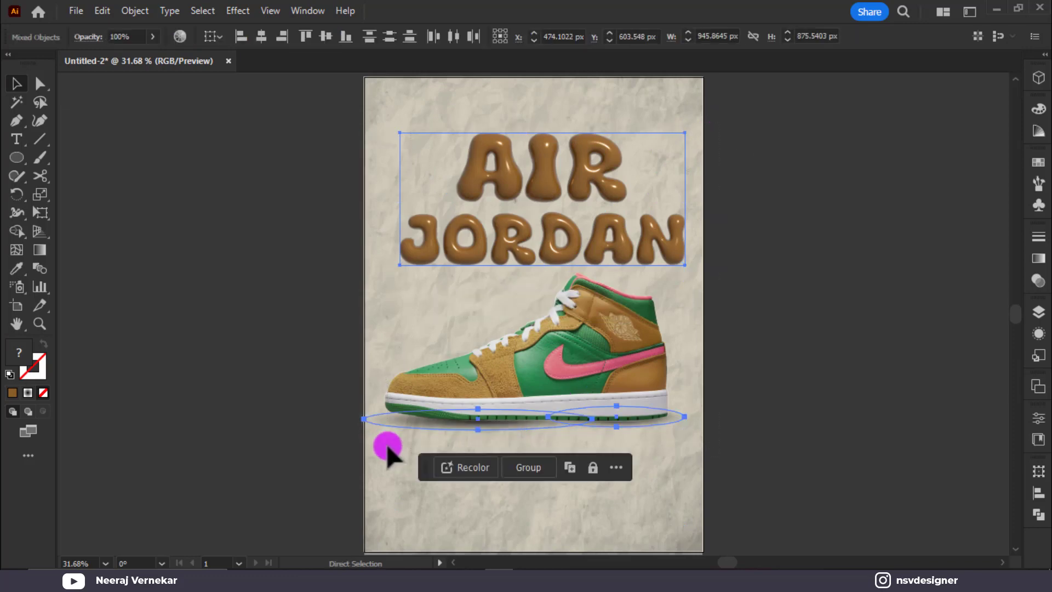
key("ctrl+g")
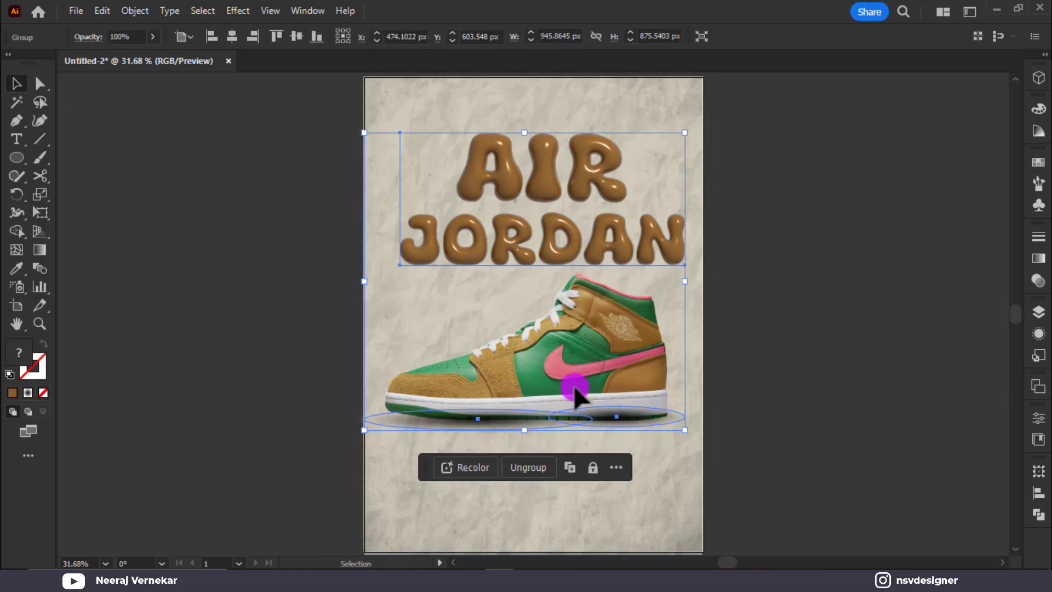
Group the sneaker with the lettering and shadows, and shift the whole group slightly down and to the left on the poster.
key("ctrl+shift+a")
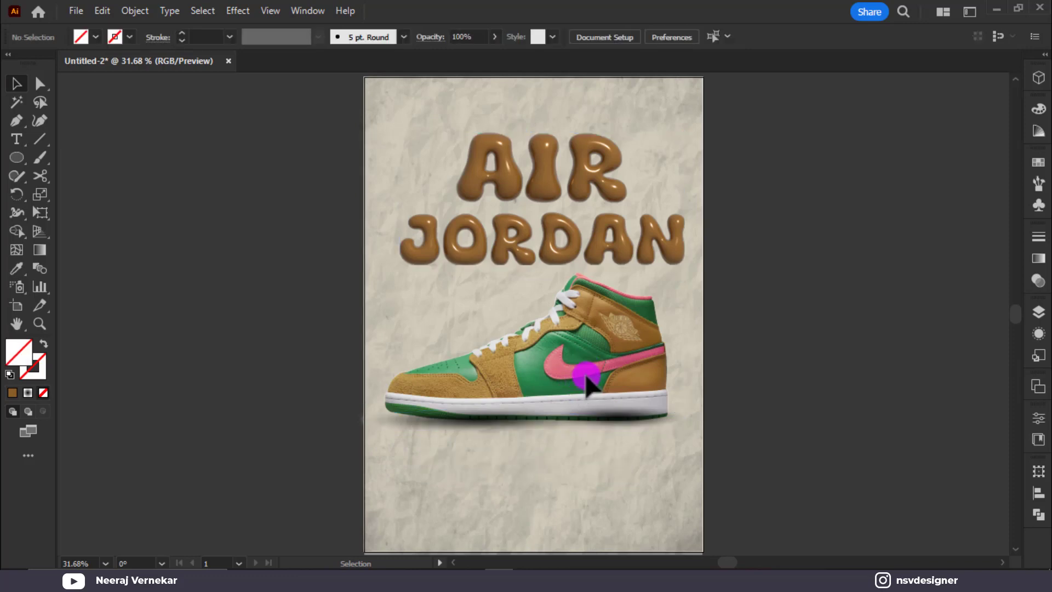
left_click_drag(549, 285, 591, 305)
left_click(741, 323)
key("ctrl+a")
key("ctrl+shift+a")
key("ctrl+a")
key("ctrl+shift+a")
key("ctrl+a")
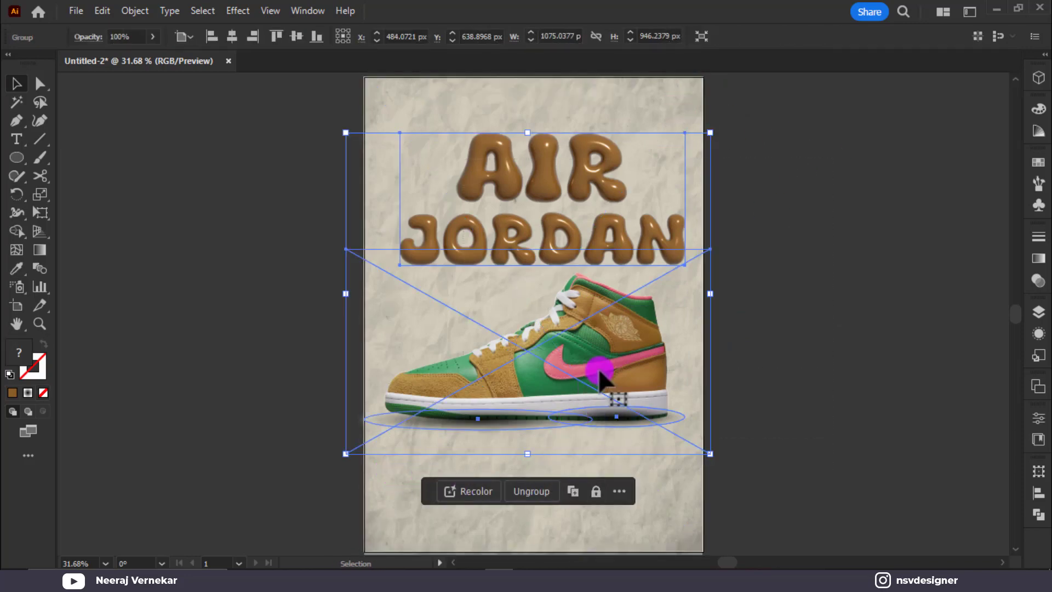
mouse_move(600, 373)
left_mouse_down()
mouse_move(600, 392)
mouse_move(598, 382)
left_mouse_up()
left_click(856, 360)
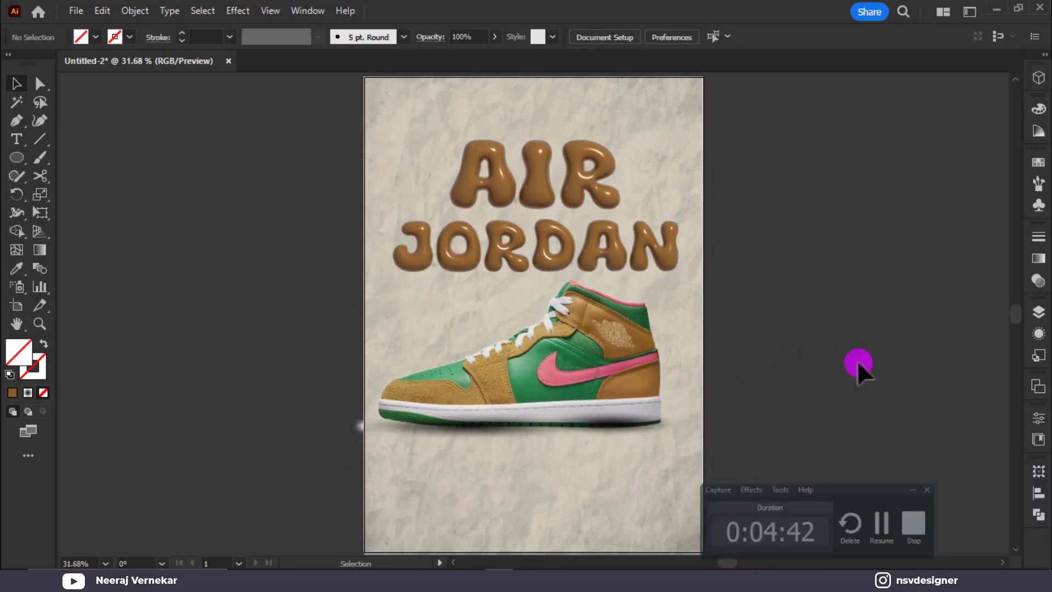
Add the text "1 Mid SE" beside the artboard and scale it up to about 98.6 pt.
left_click(17, 138)
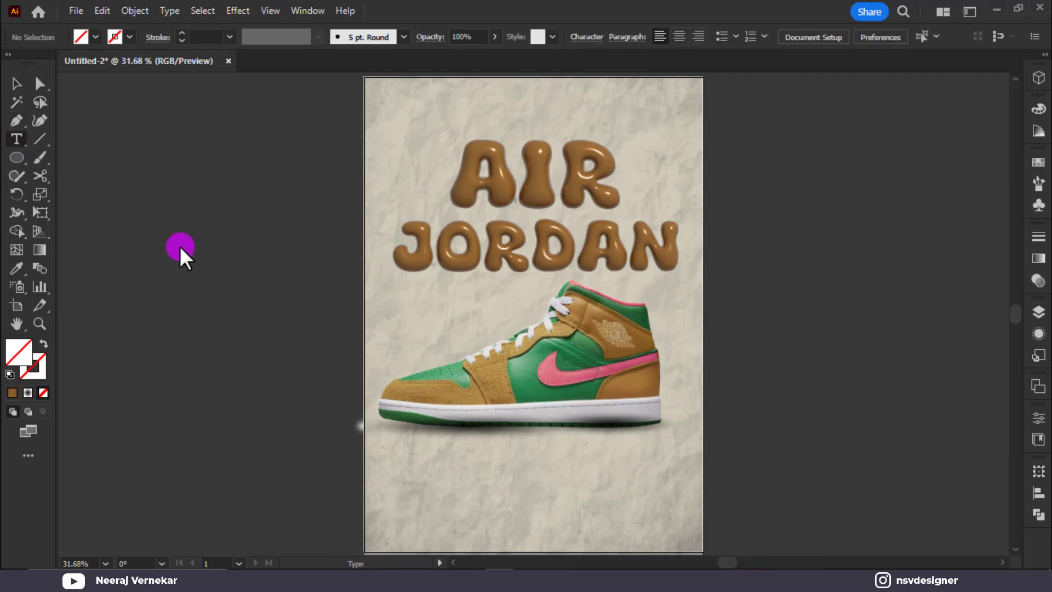
left_click(182, 250)
left_click(16, 83)
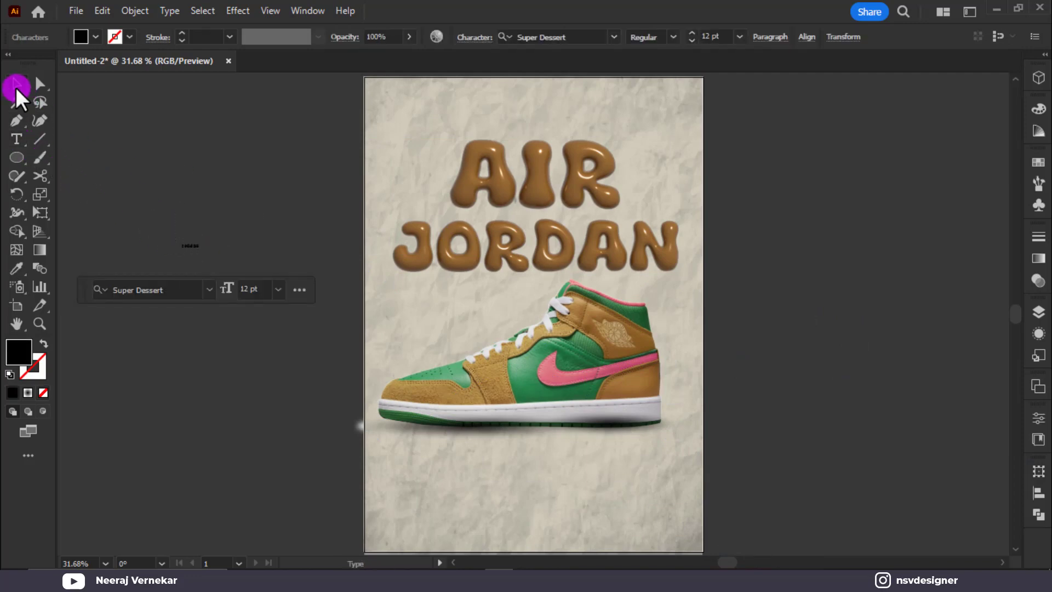
left_click_drag(230, 270, 278, 296)
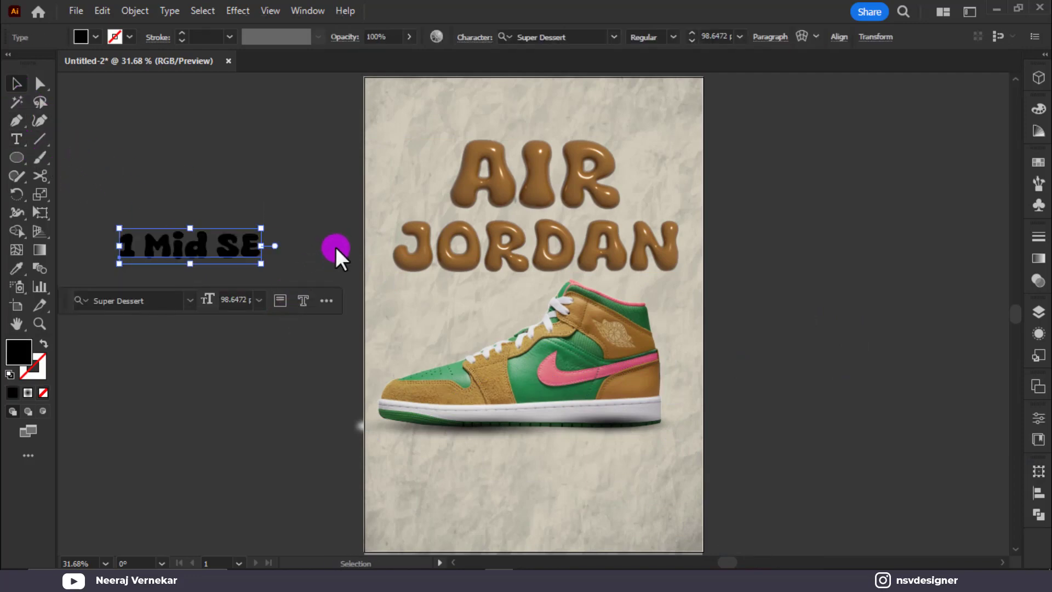
Set the "1 Mid SE" text's font to Montserrat ExtraBold.
left_click(576, 36)
type("m")
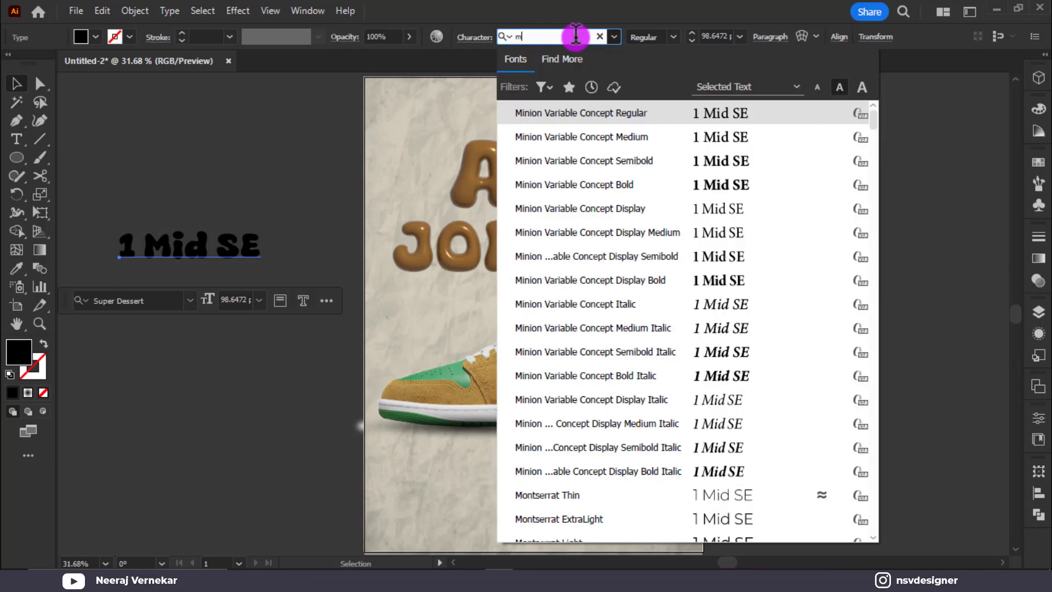
type("on")
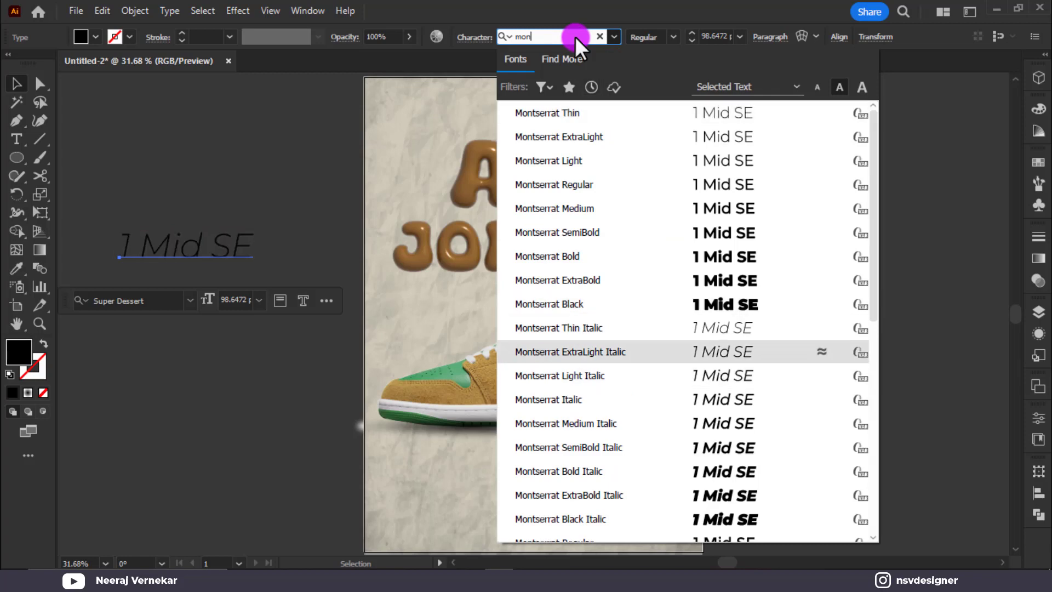
left_click(742, 279)
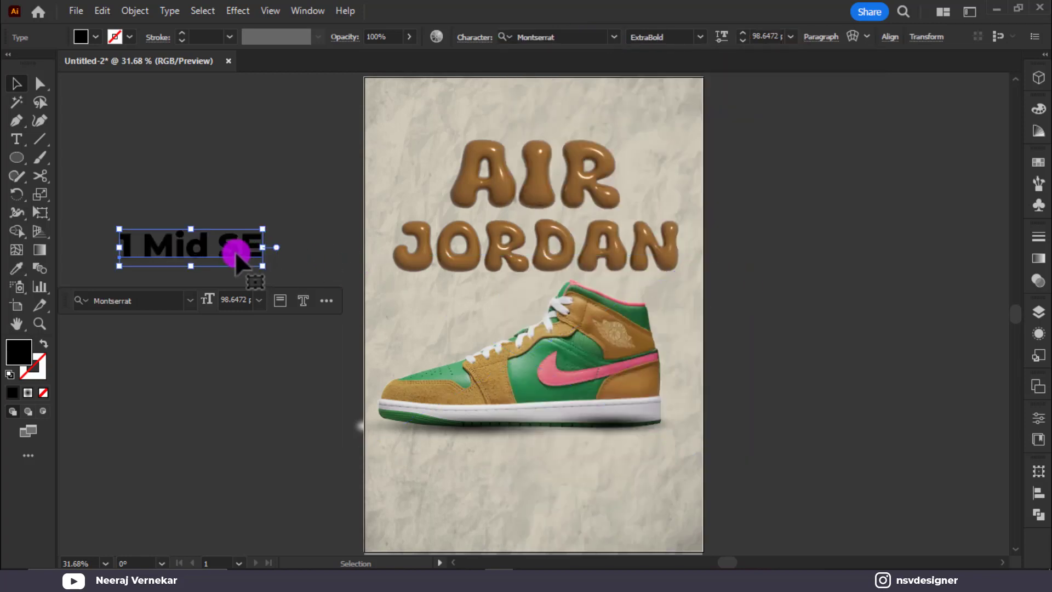
Place the "1 Mid SE" text below the sneaker and centre it horizontally on the artboard.
left_click_drag(235, 244, 566, 466)
left_click(889, 39)
left_click(755, 79)
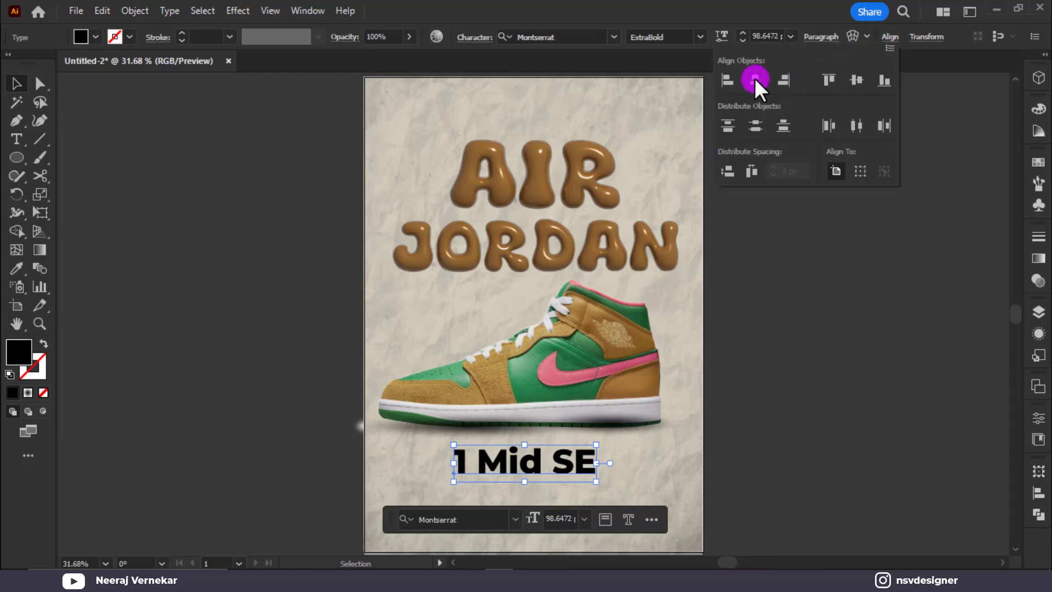
left_click(744, 441)
Recolour the "1 Mid SE" text with a brown sampled from the poster artwork.
key("i")
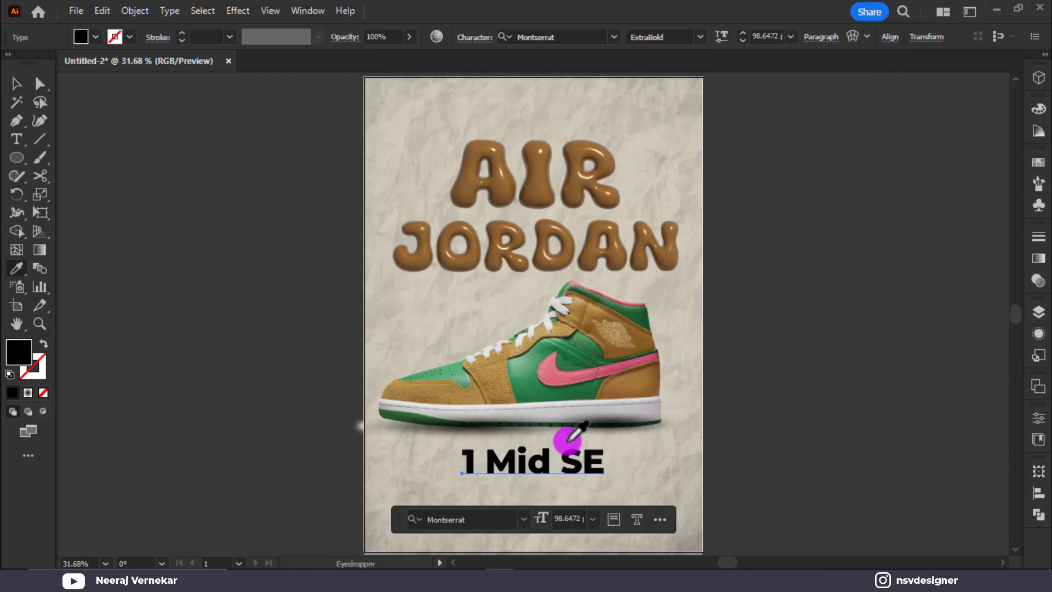
left_click(591, 245)
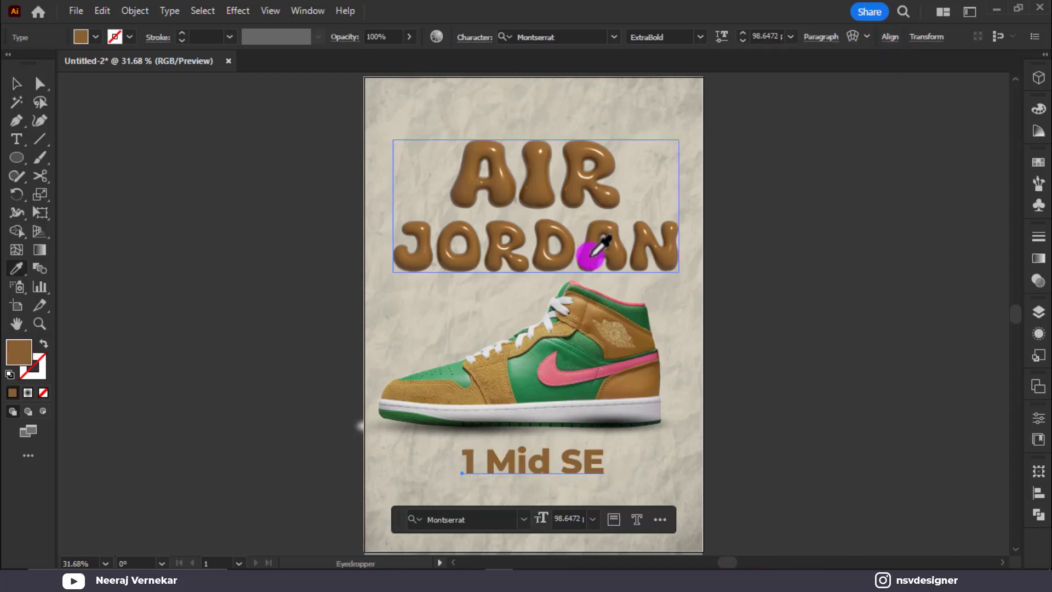
left_click(648, 371)
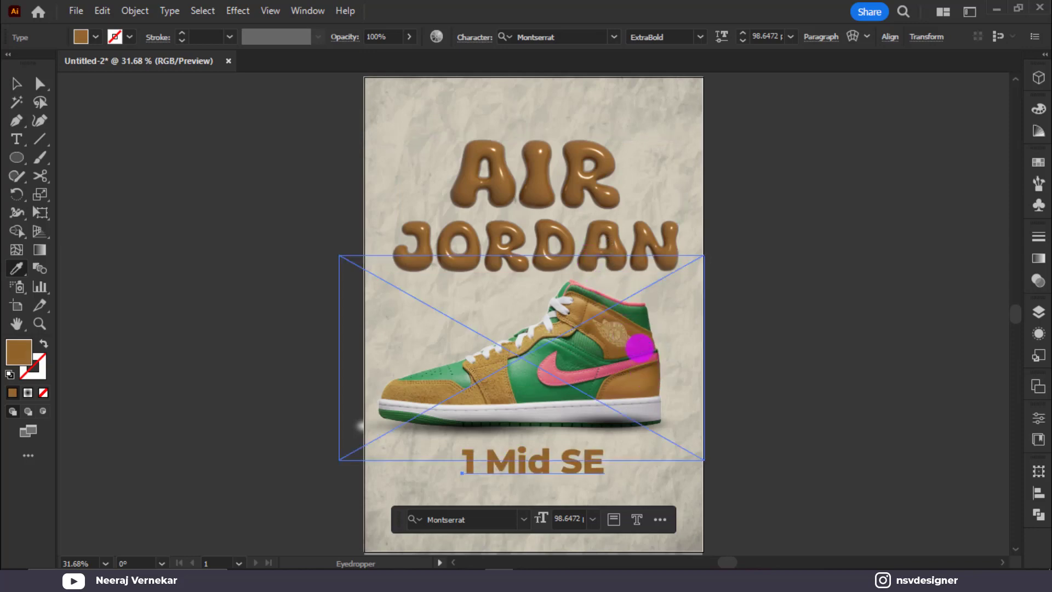
left_click(493, 283)
left_click(19, 84)
left_click(462, 398)
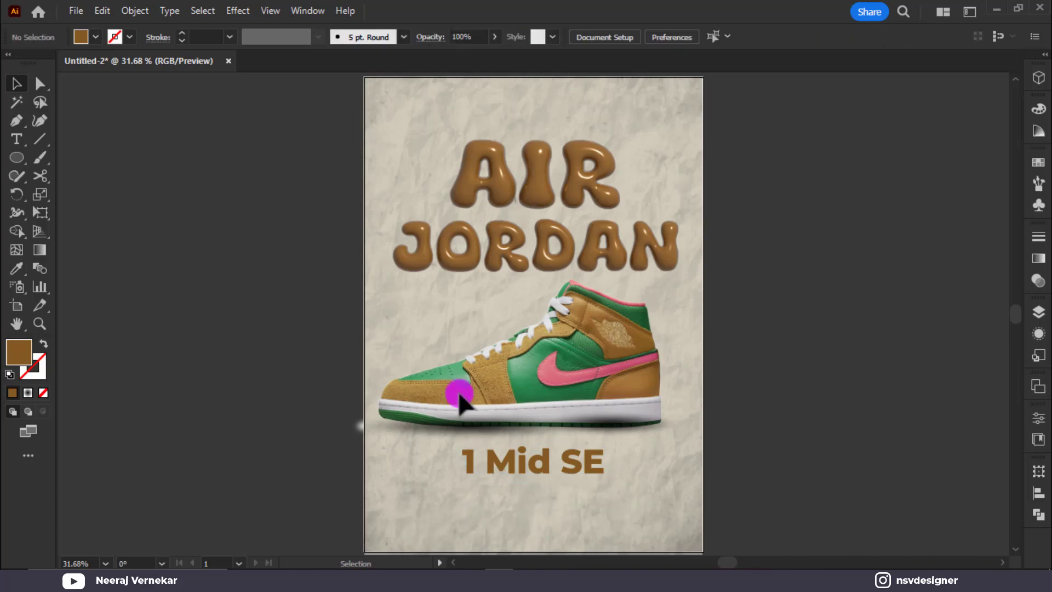
Shift the lettering, sneaker and "1 Mid SE" text slightly up, and nudge "1 Mid SE" closer to the sole.
left_click(596, 474)
left_click(716, 381)
key("ctrl+a")
left_click_drag(585, 416, 585, 399)
left_click(824, 324)
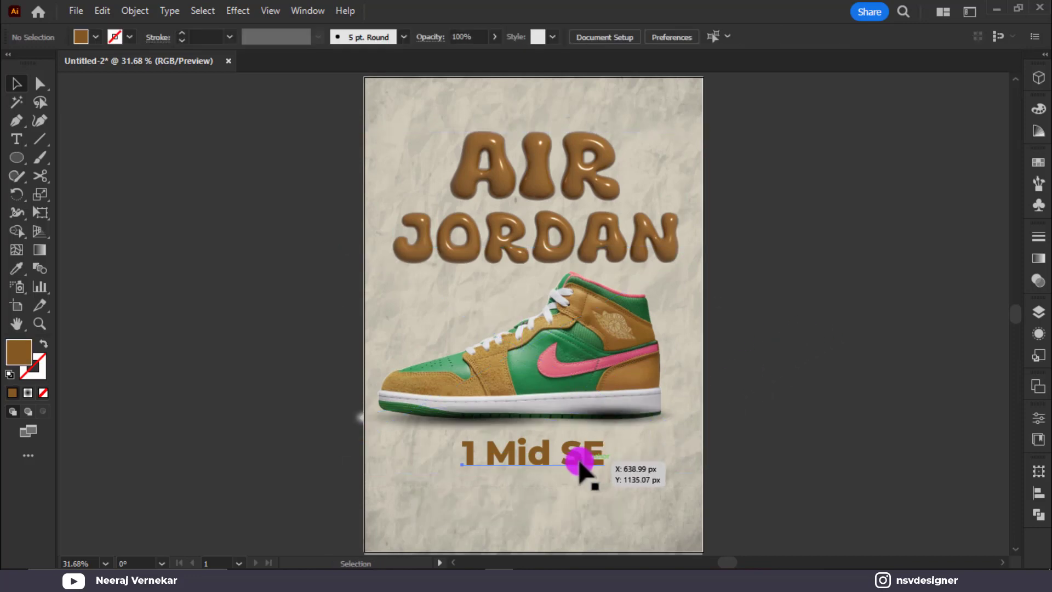
left_click(563, 455)
left_click(168, 321)
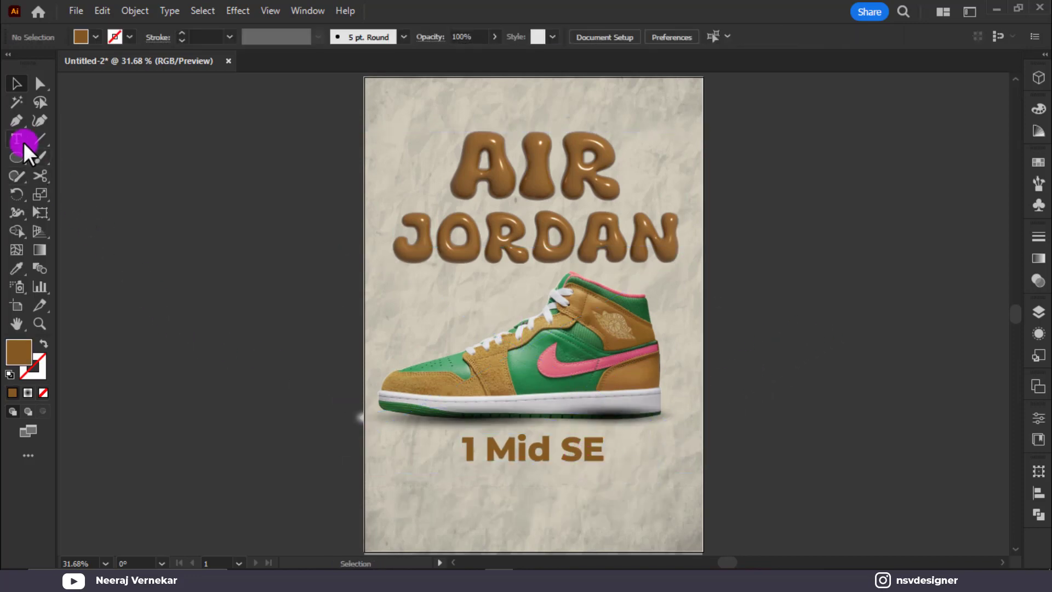
Create a wide area text box of placeholder paragraph text beside the artboard.
left_click(21, 142)
left_click_drag(108, 273, 422, 317)
left_click(19, 82)
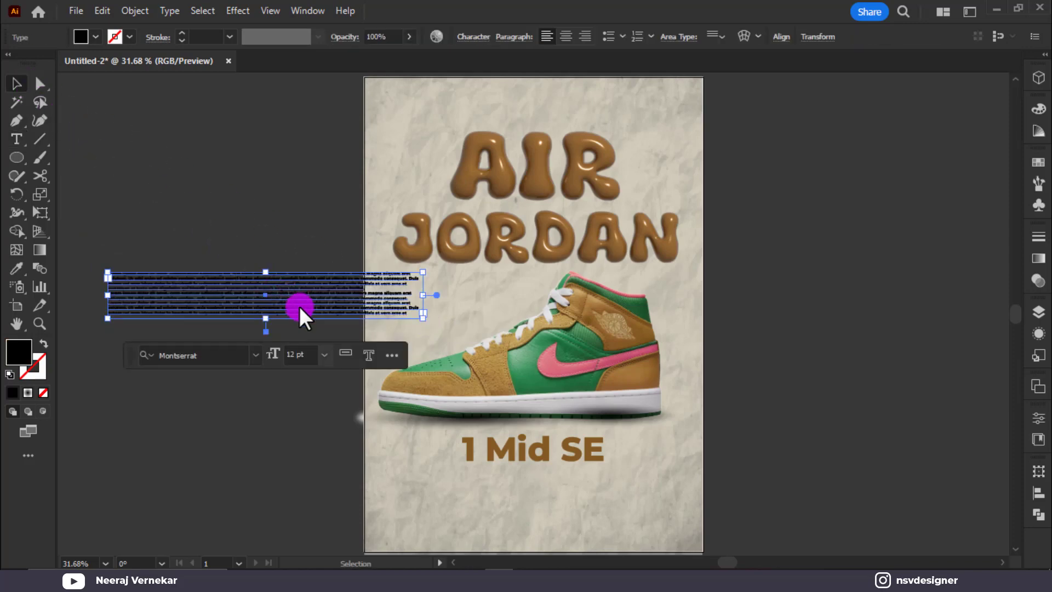
Delete the second half of the placeholder paragraph's text.
key("y")
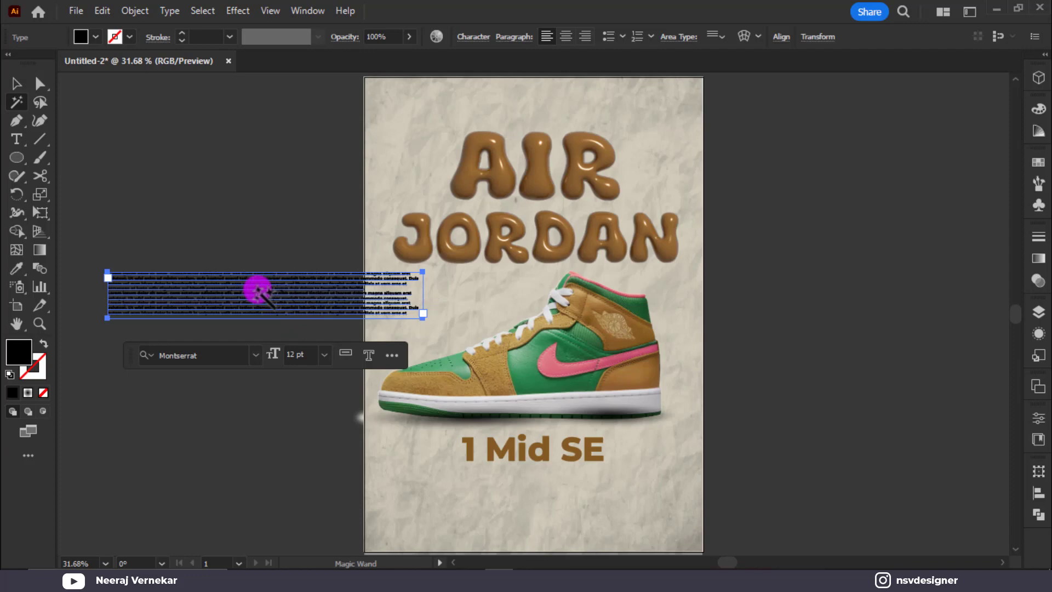
left_click_drag(257, 288, 453, 326)
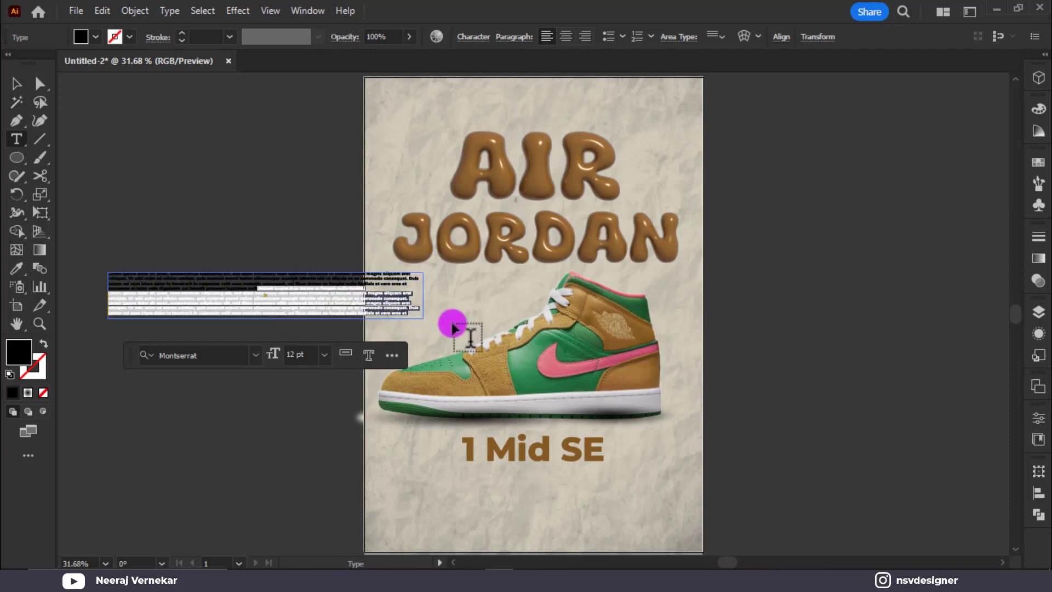
key("BackSpace")
left_click(18, 89)
Set the placeholder paragraph's font size to 18 pt and move it below the "1 Mid SE" text.
left_click(304, 350)
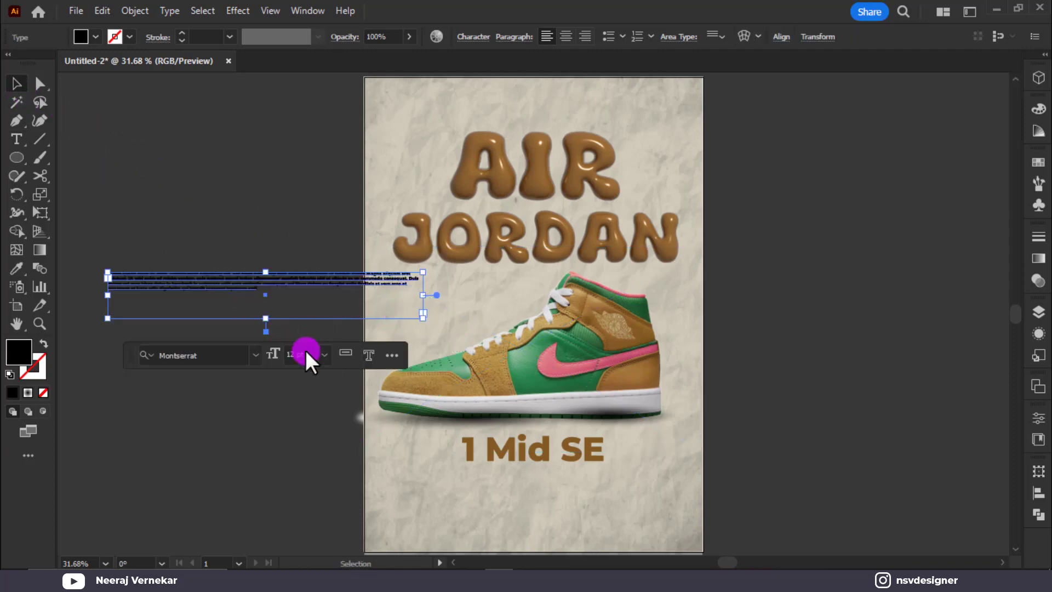
scroll(304, 350, "up", 3)
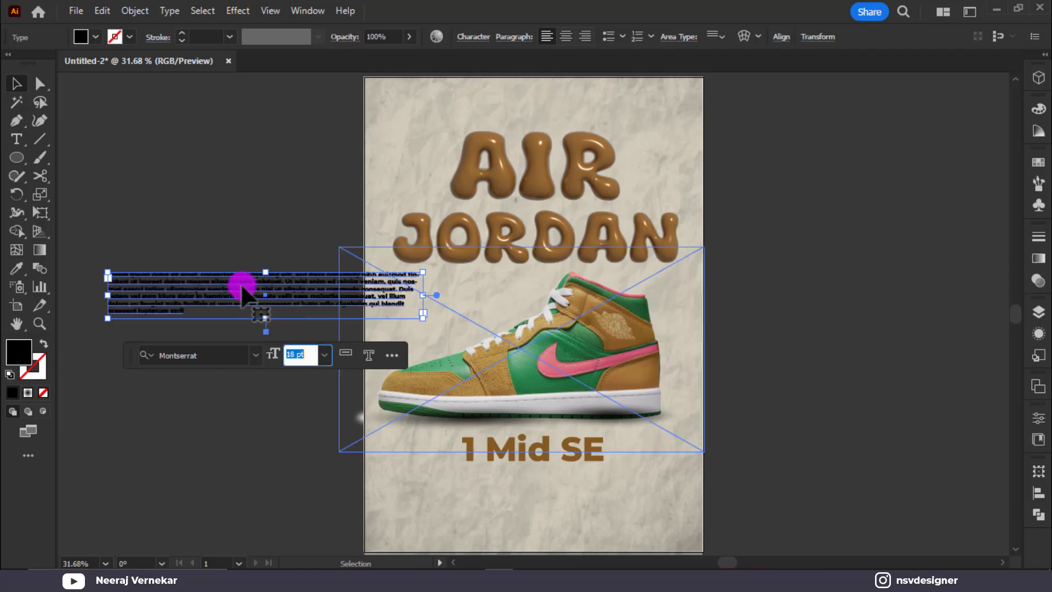
left_click_drag(242, 287, 531, 481)
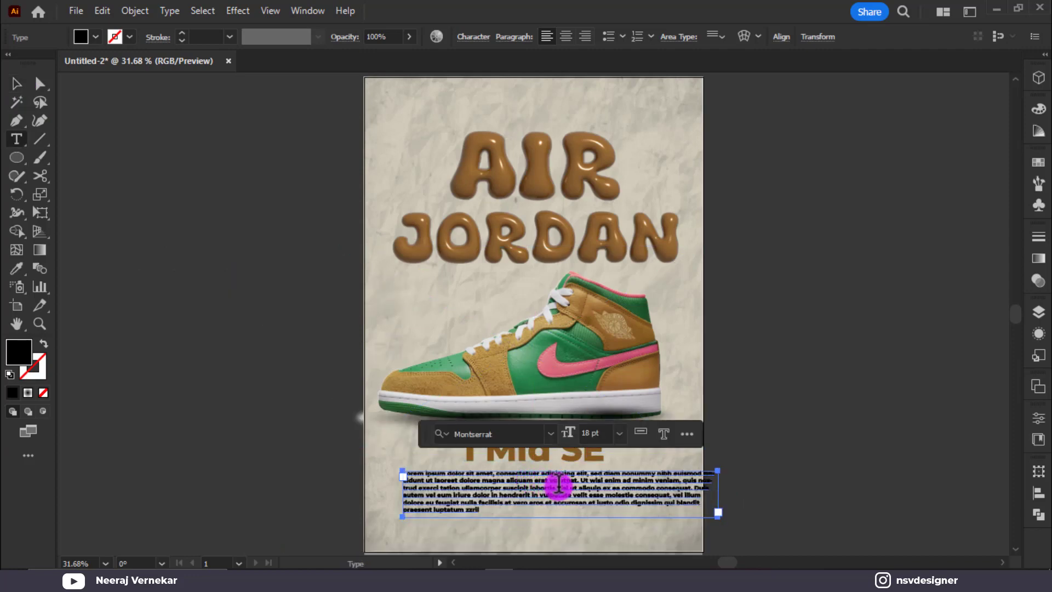
Delete the end of the placeholder paragraph so its text stops after "suscipit lobortis".
double_click(556, 486)
left_click_drag(556, 486, 577, 495)
key("BackSpace")
Set the placeholder paragraph to the Roboto font at 24 pt.
left_click(15, 85)
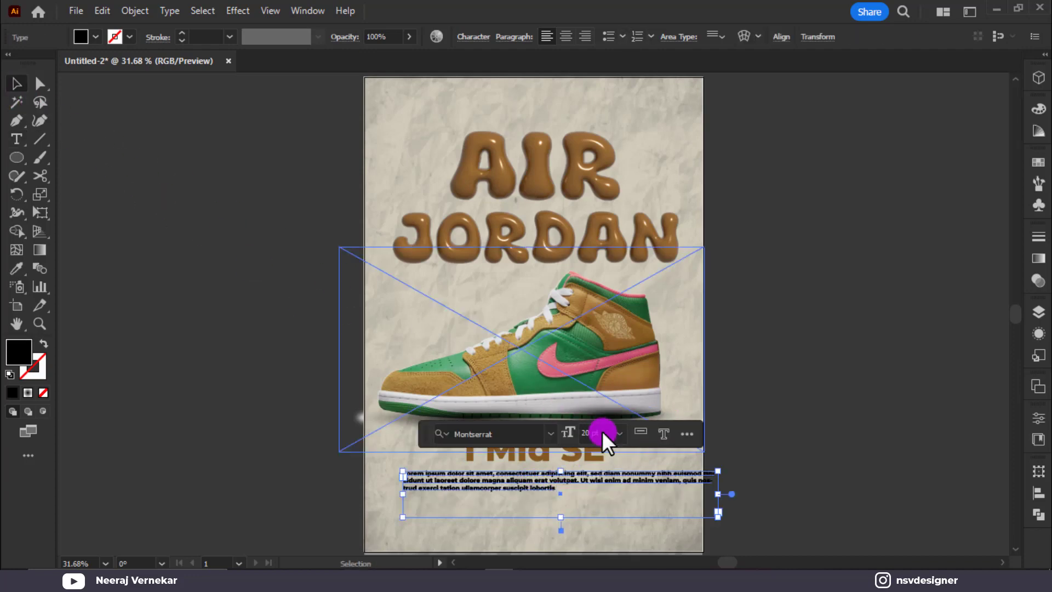
scroll(601, 433, "up", 3)
left_click(506, 432)
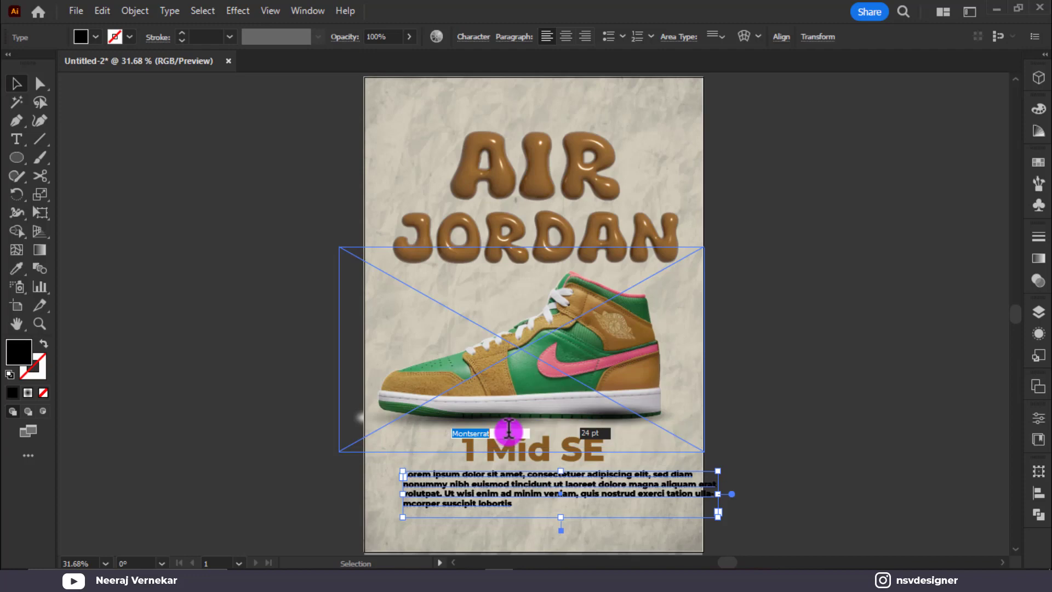
type("roboto")
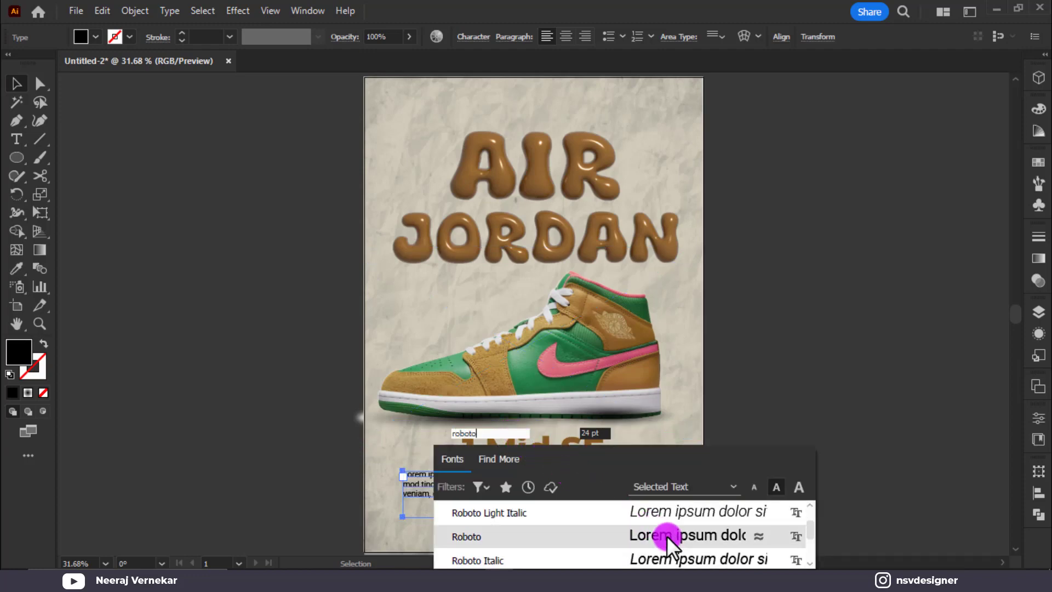
left_click(666, 536)
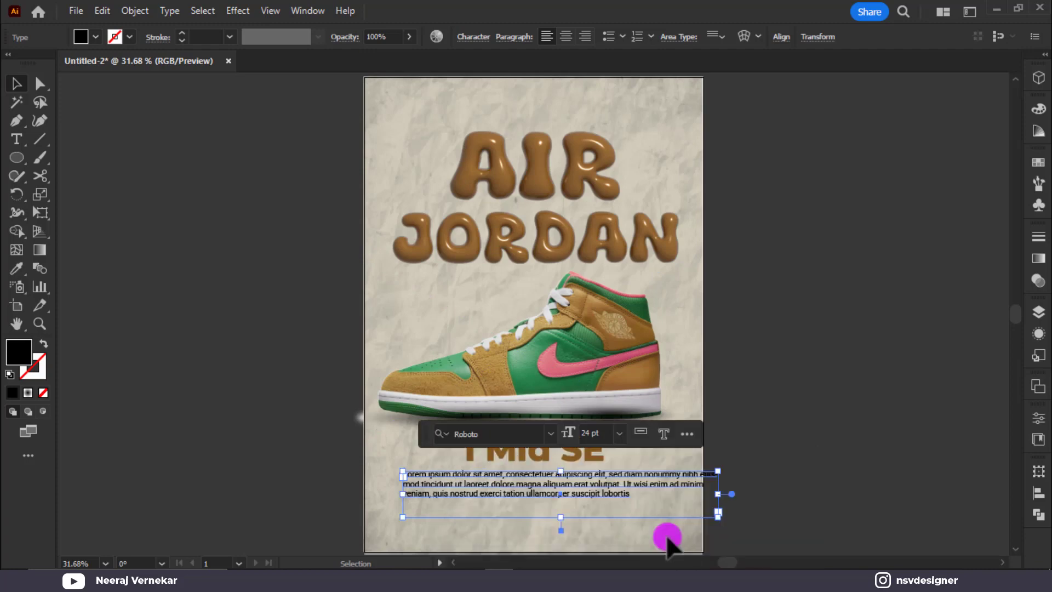
Center-align the paragraph's text and move the text box so it sits centered below "1 Mid SE".
left_click(567, 36)
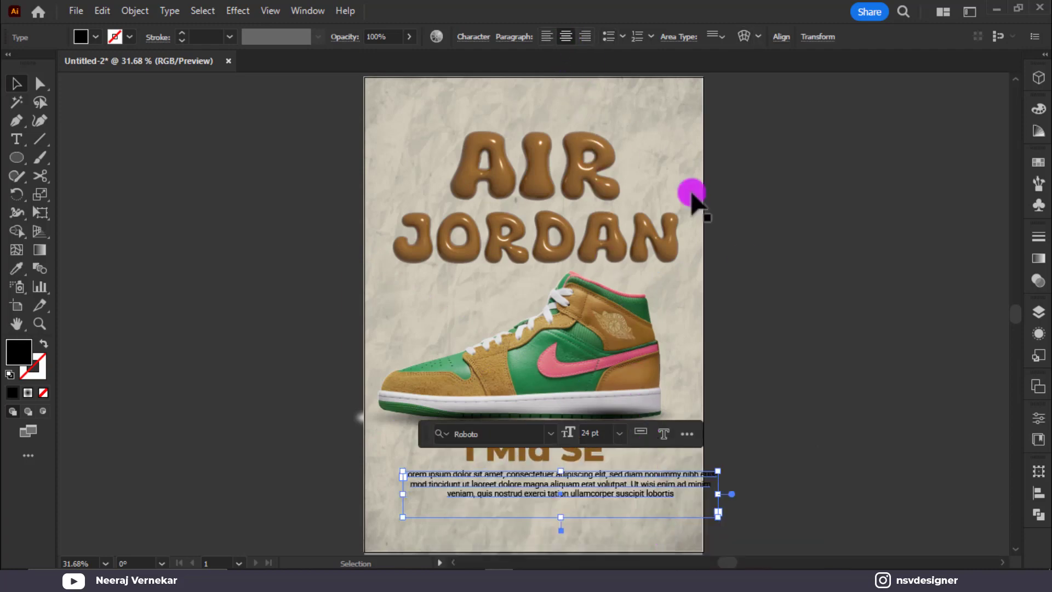
left_click(802, 438)
left_click_drag(624, 496, 601, 501)
left_click(724, 446)
scroll(680, 422, "down", 3)
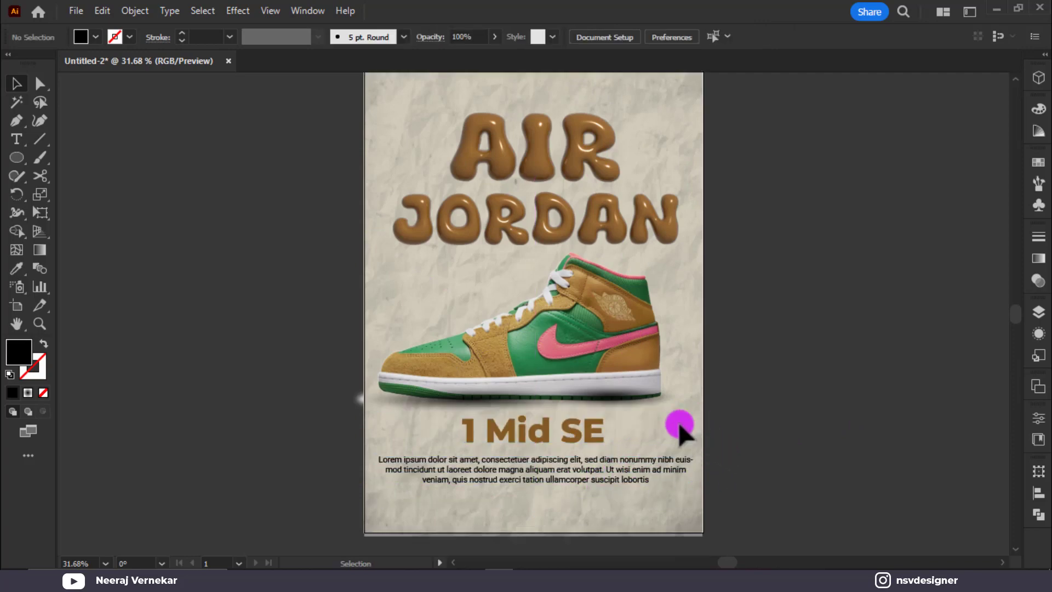
Try a black fill on the "1 Mid SE" text and undo it.
left_click(582, 374)
left_click(84, 36)
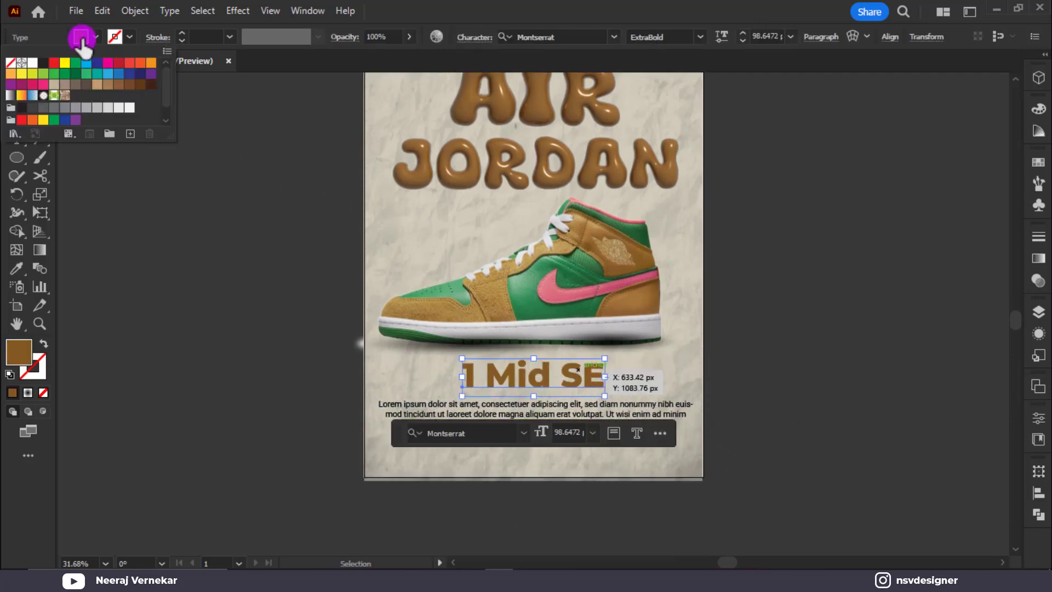
left_click(44, 63)
left_click(236, 386)
left_click(270, 418)
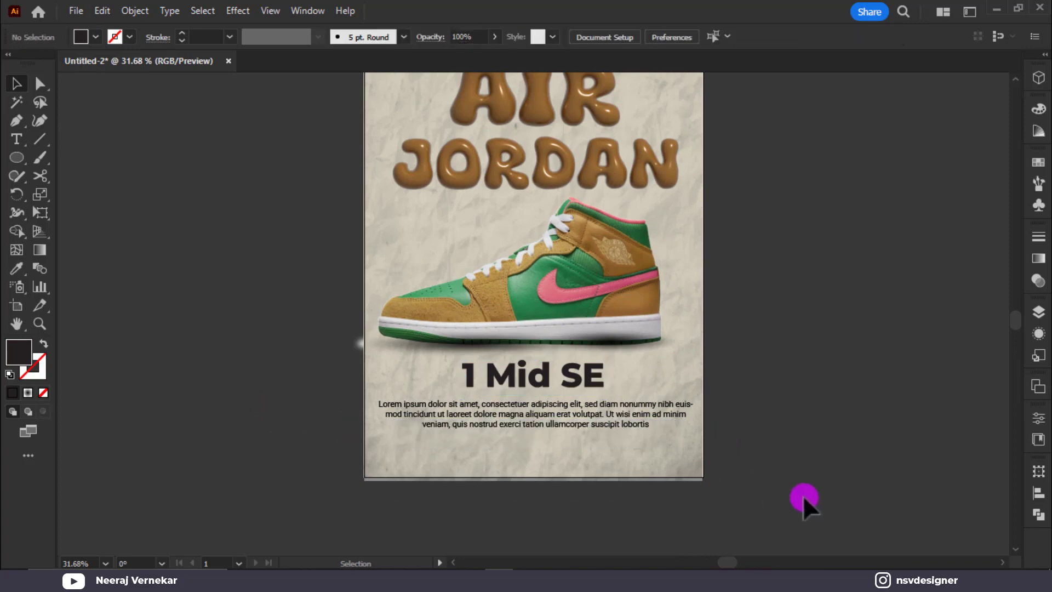
scroll(823, 498, "up", 3)
key("ctrl+z")
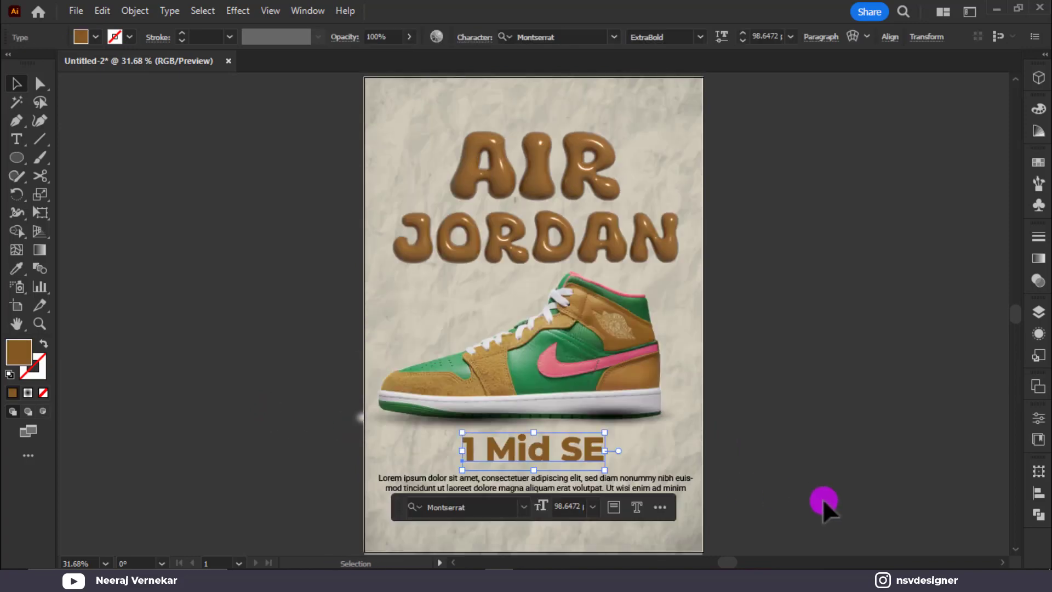
left_click(777, 478)
Draw a wide brown rectangle below the paragraph and center it horizontally on the artboard.
scroll(777, 479, "down", 2)
left_click(15, 160)
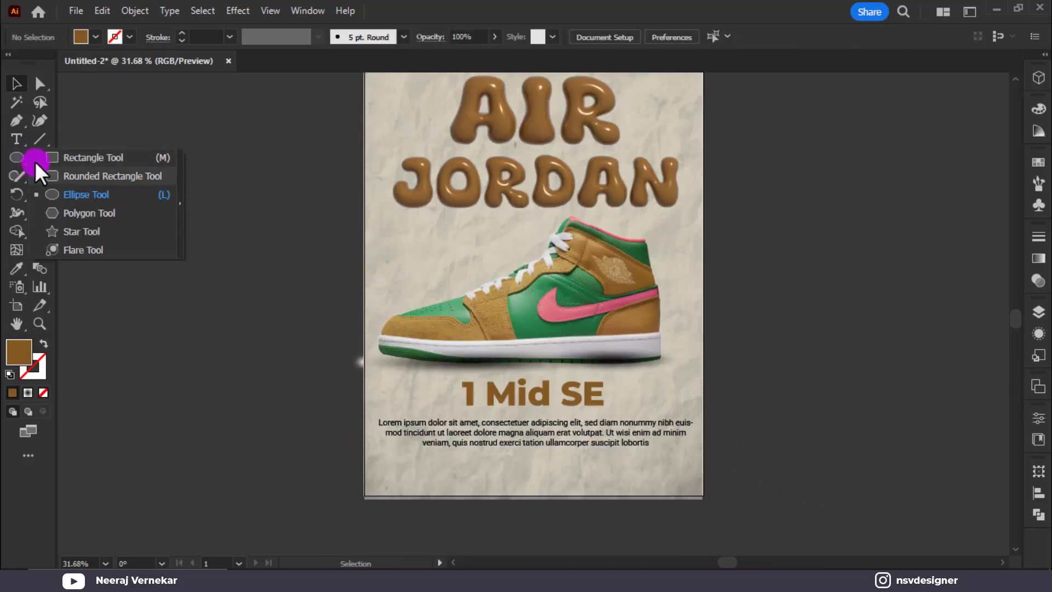
left_click(94, 157)
left_click_drag(176, 452, 556, 465)
left_click(16, 83)
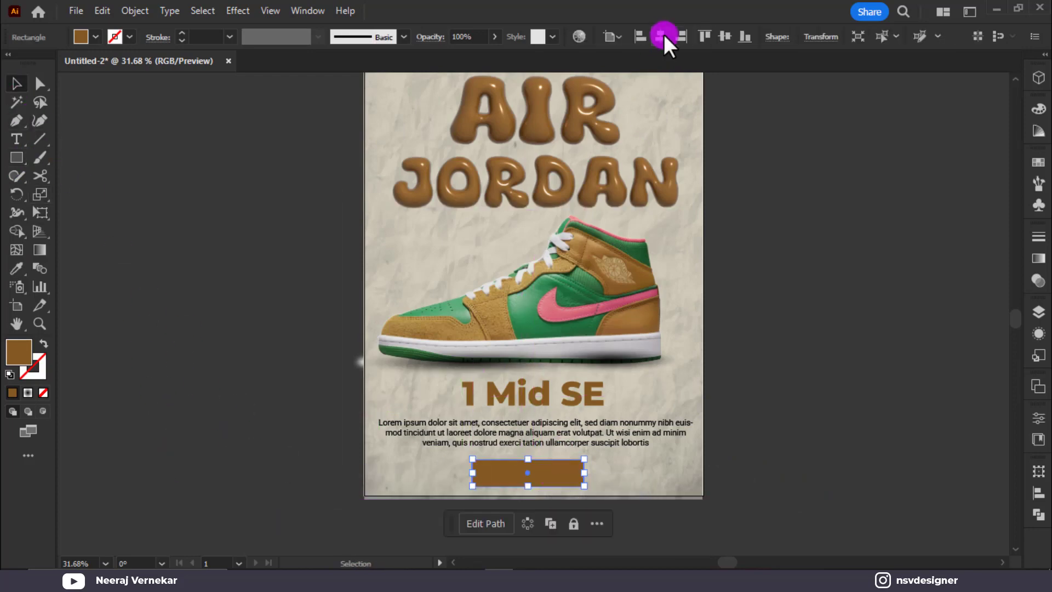
left_click(663, 34)
Round the rectangle's corners fully so it becomes a pill-shaped button.
key("ctrl+plus")
key("ctrl+plus")
key("ctrl+plus")
key("a")
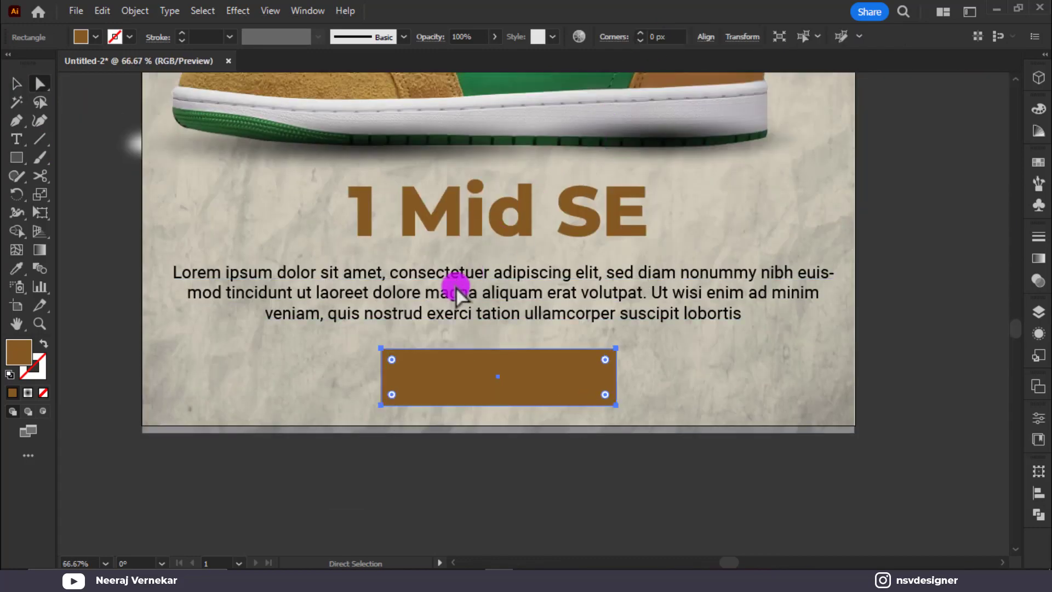
left_click_drag(395, 358, 517, 404)
key("v")
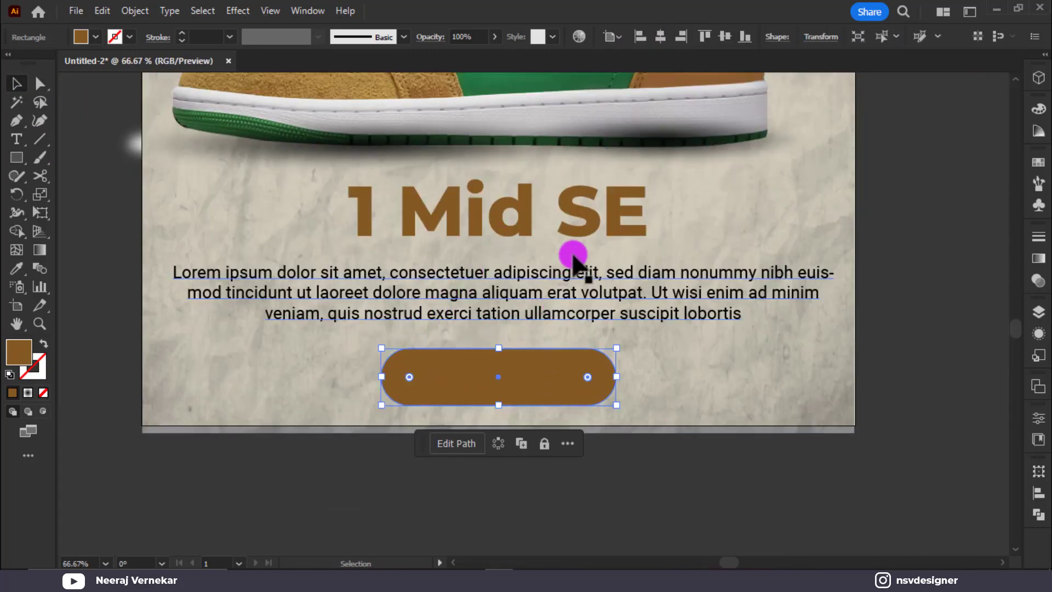
Duplicate the "1 Mid SE" text straight down below the button and bring the copy to the front.
left_click(594, 213)
left_click_drag(593, 213, 607, 449)
right_click(607, 449)
mouse_move(707, 379)
left_click(864, 374)
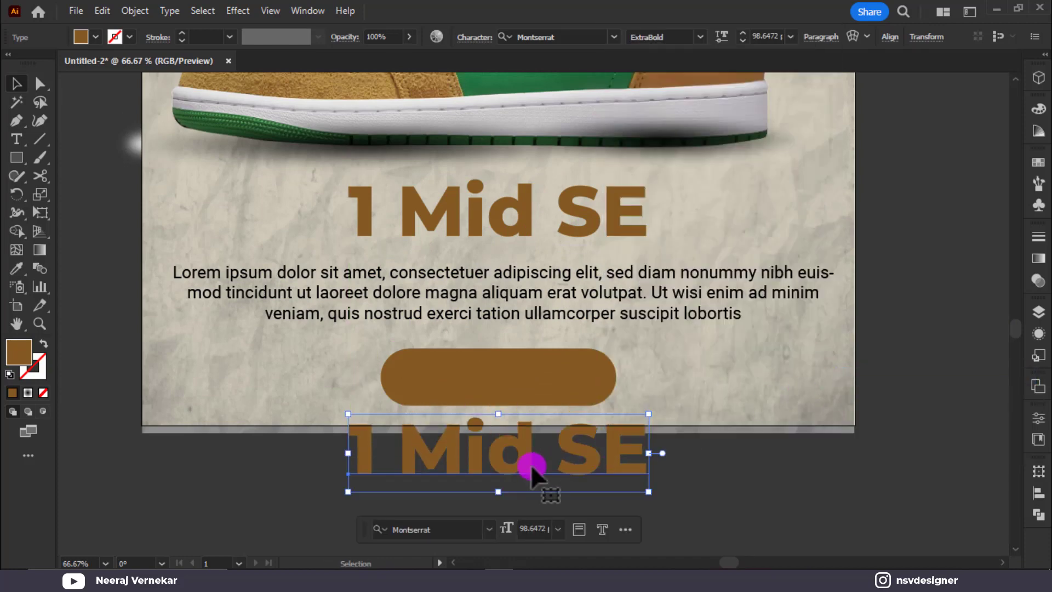
Replace the copied text with "ORDER NOW".
key("t")
triple_click(527, 467)
type("OE")
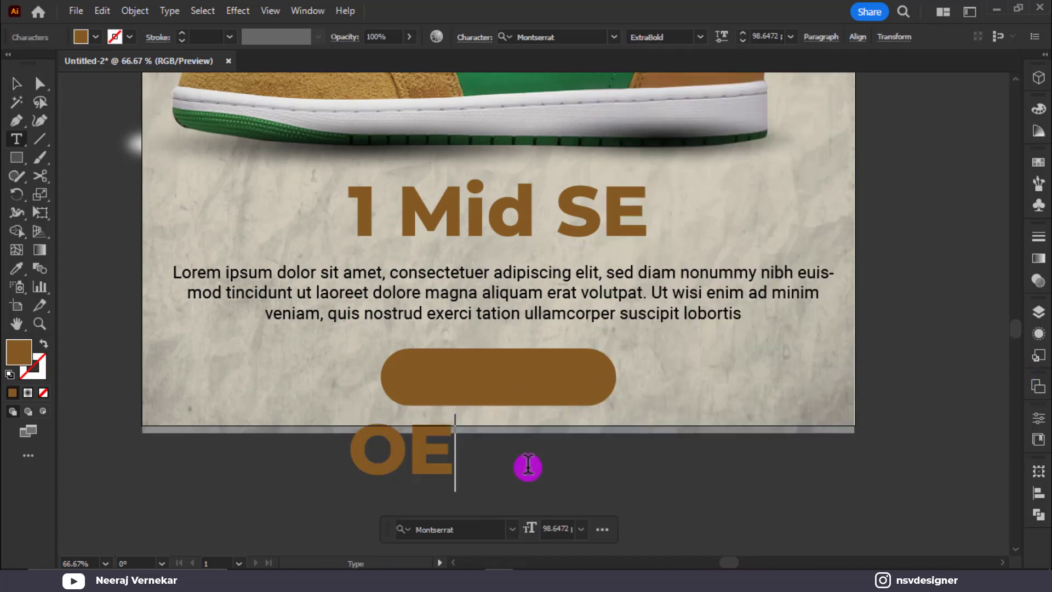
key("BackSpace")
type("RDER NOW")
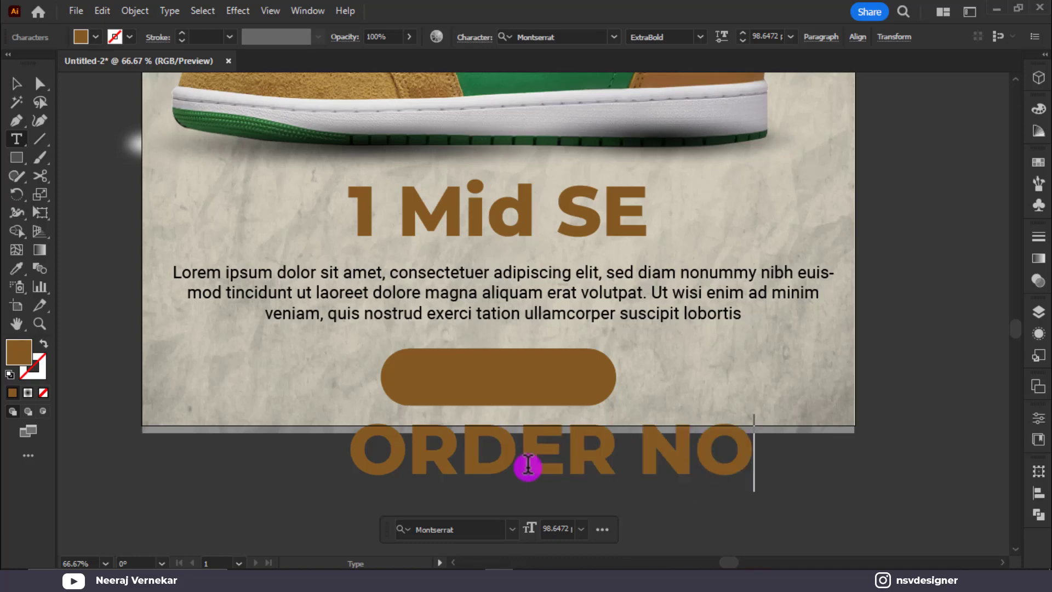
left_click(17, 84)
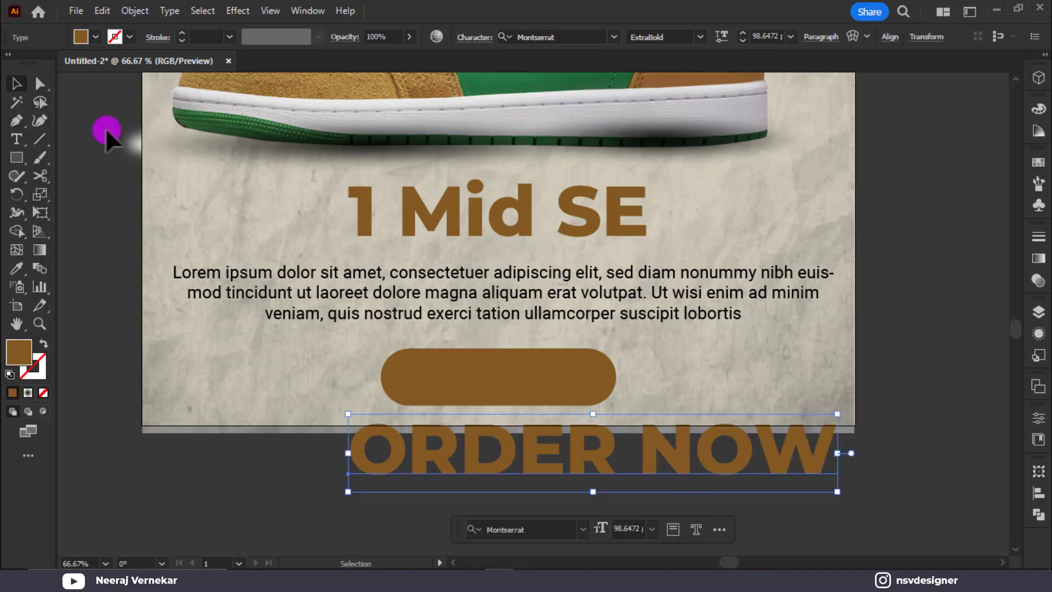
Scale the "ORDER NOW" text down to fit inside the pill-shaped button and fill it black.
left_click_drag(810, 484, 545, 378)
left_click(87, 33)
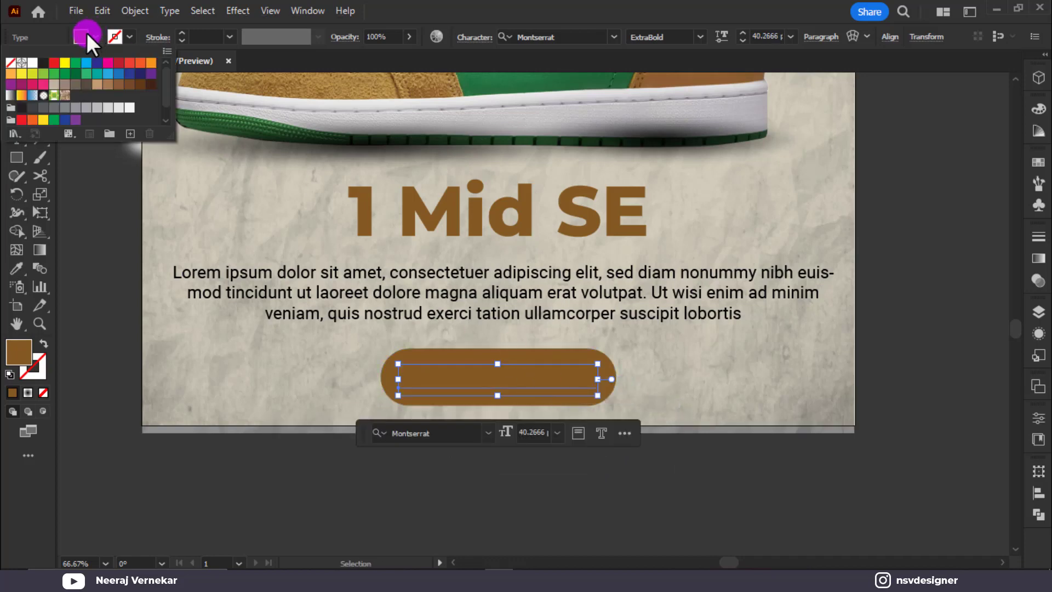
left_click(44, 63)
left_click(644, 439)
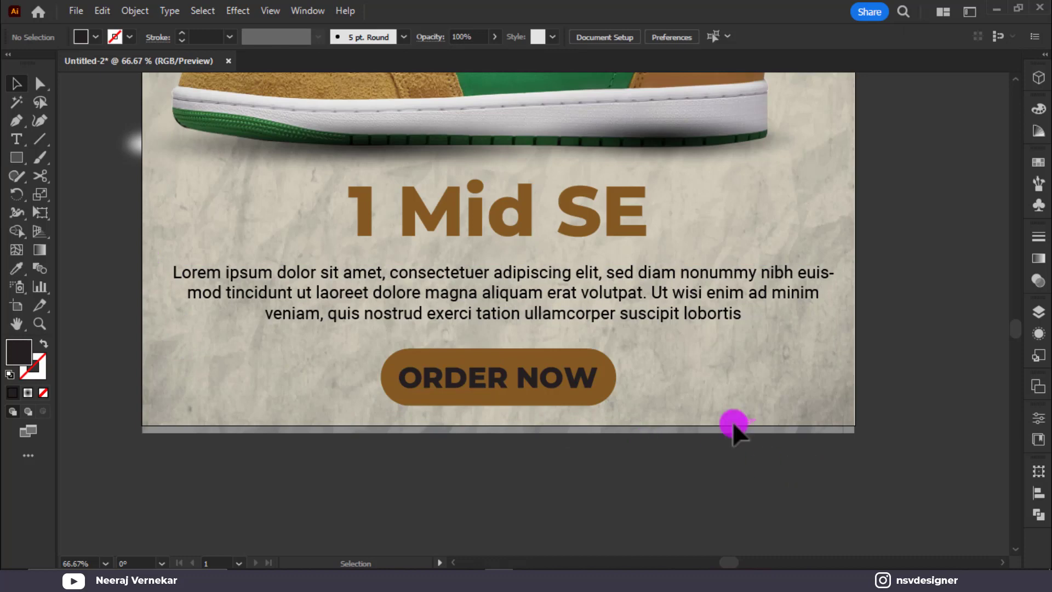
key("ctrl+0")
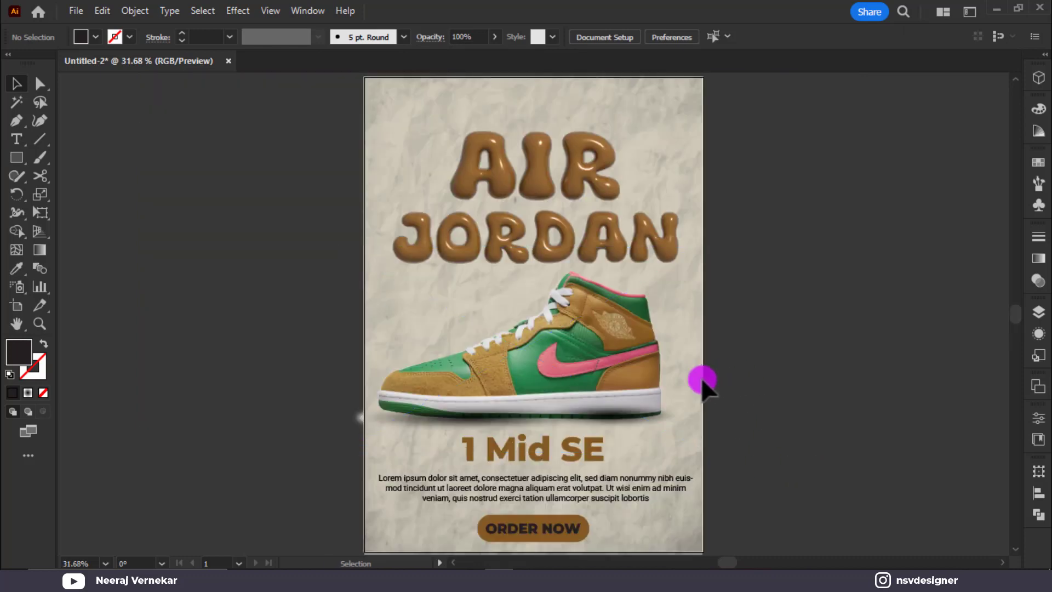
Shift the "AIR JORDAN" lettering and the sneaker with its shadows slightly right and up.
key("v")
left_click_drag(434, 405, 436, 402)
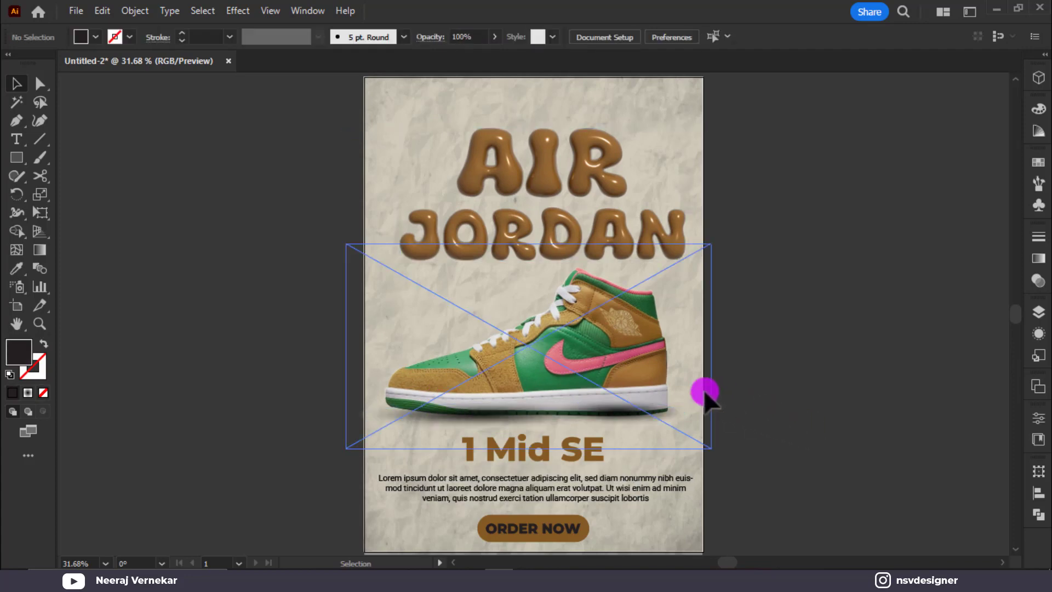
key("ctrl+a")
left_click(728, 219)
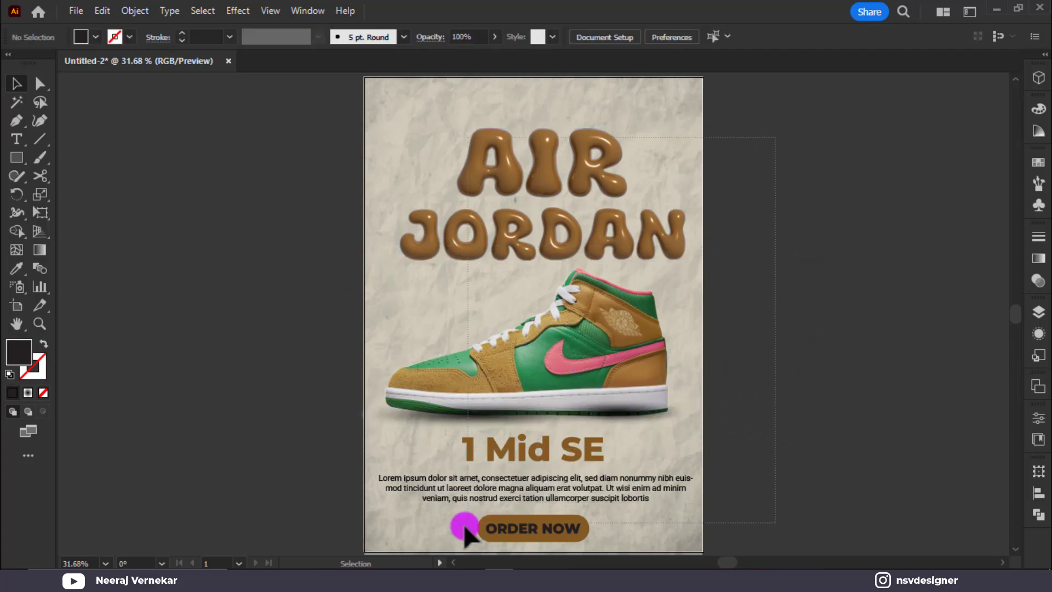
Group the "ORDER NOW" text with its pill-shaped button.
key("ctrl+a")
left_click(836, 510)
left_click(544, 534, "ctrl")
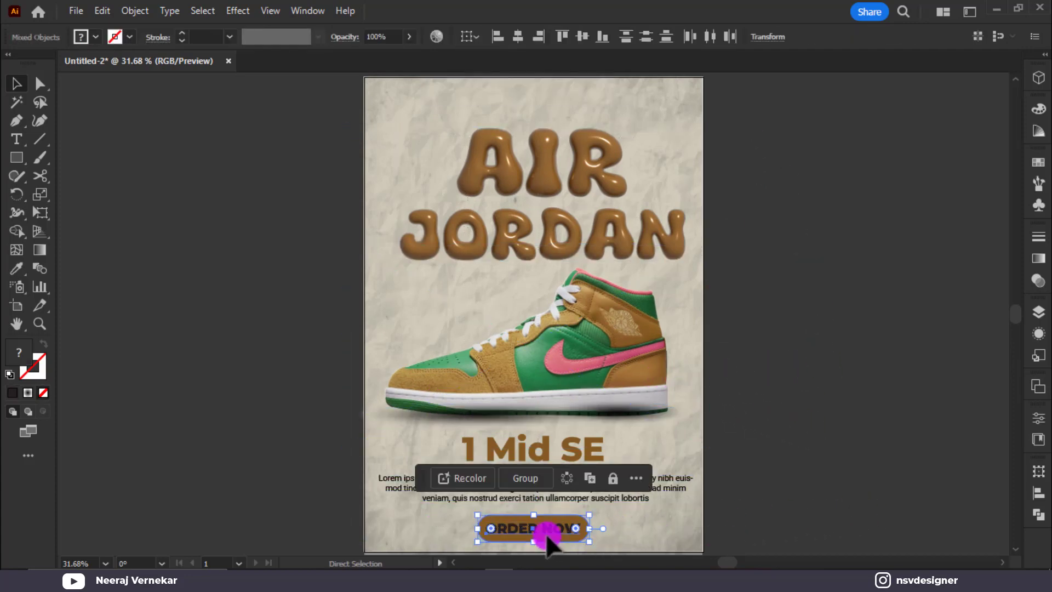
left_click(540, 478)
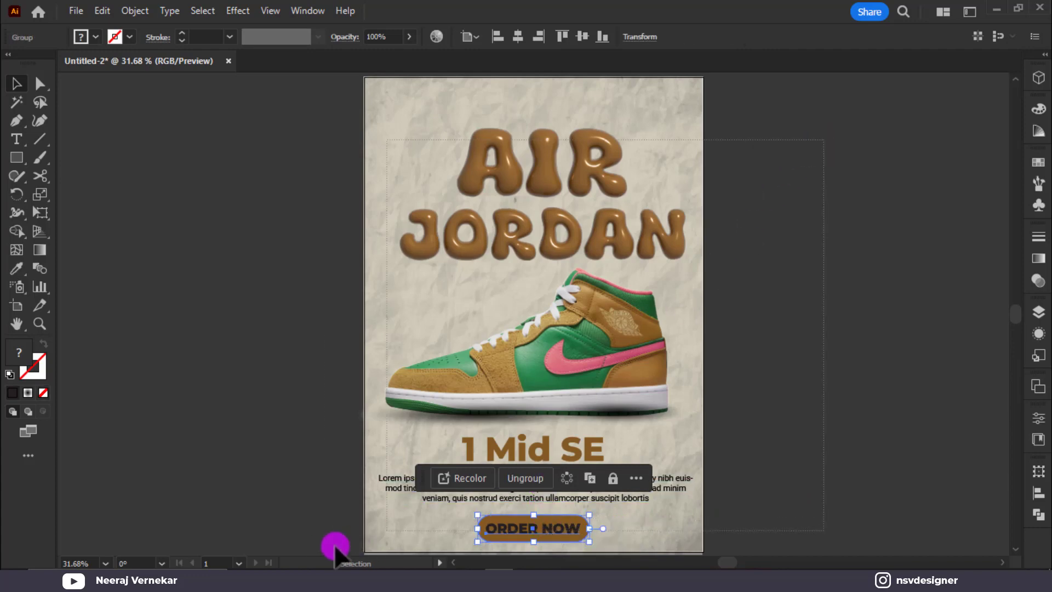
Center the lettering, sneaker, texts and button group horizontally on the poster.
key("ctrl+a")
left_click(339, 32)
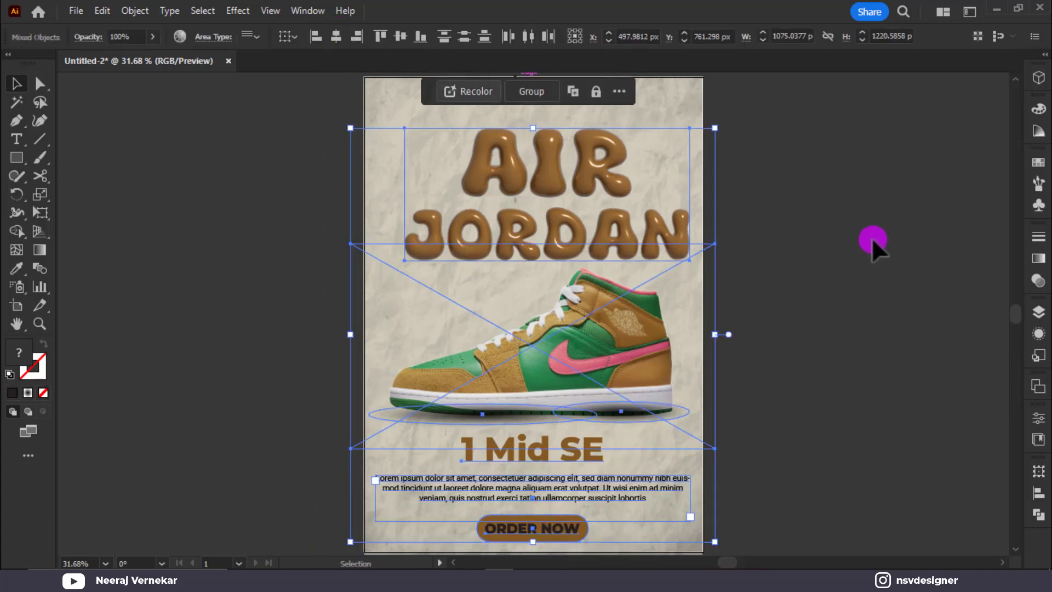
left_click(890, 247)
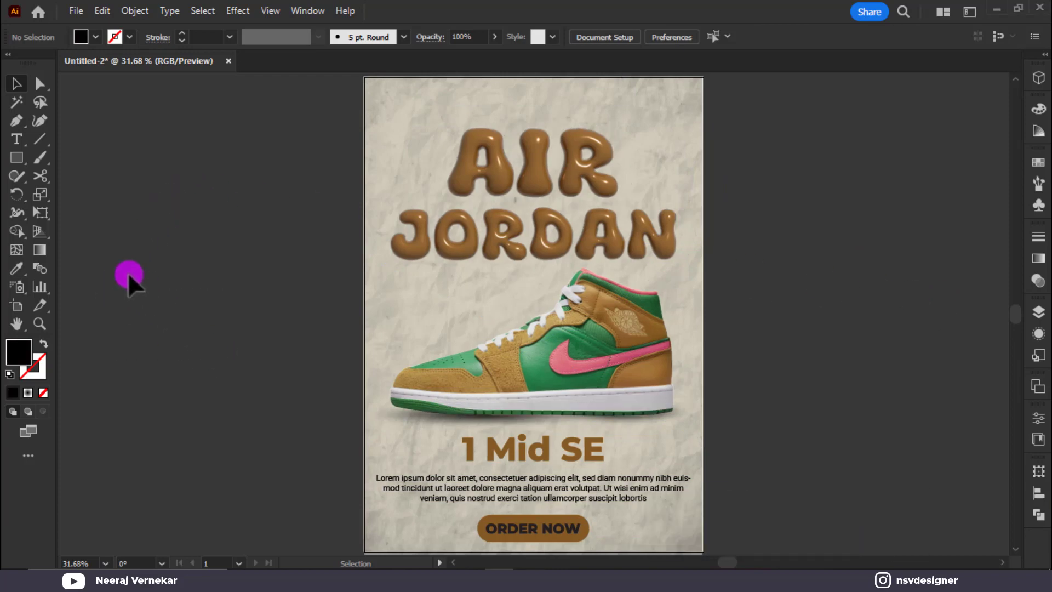
Paste the Nike swoosh logo, place it beside the artboard and sample the button's brown as its fill.
left_click_drag(307, 393, 310, 392)
key("ctrl+v")
left_click_drag(531, 313, 277, 300)
key("i")
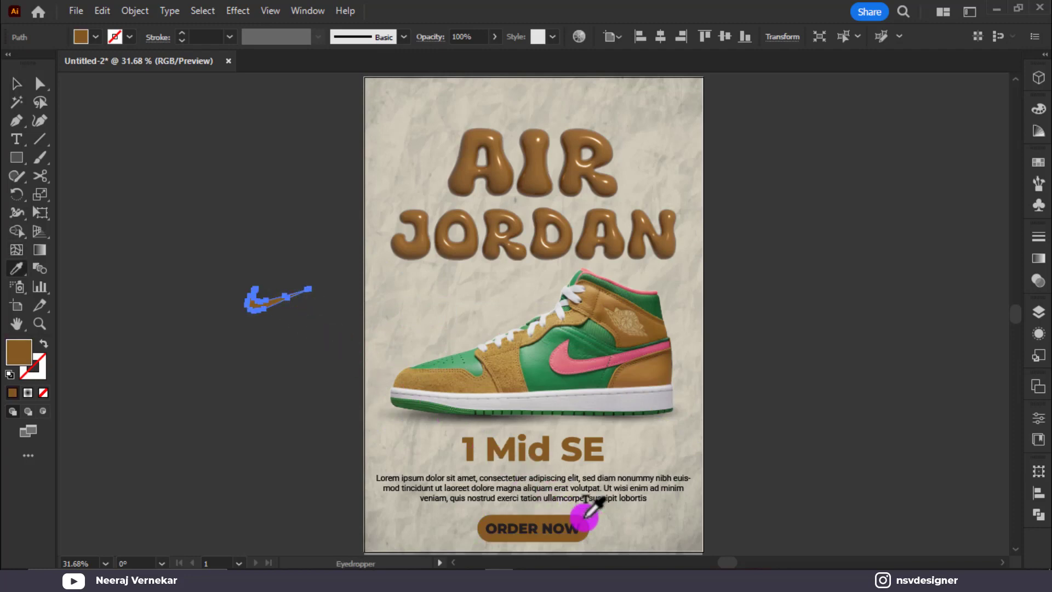
key("v")
Ungroup the button and fill the "ORDER NOW" text with the saved light beige swatch.
right_click(567, 544)
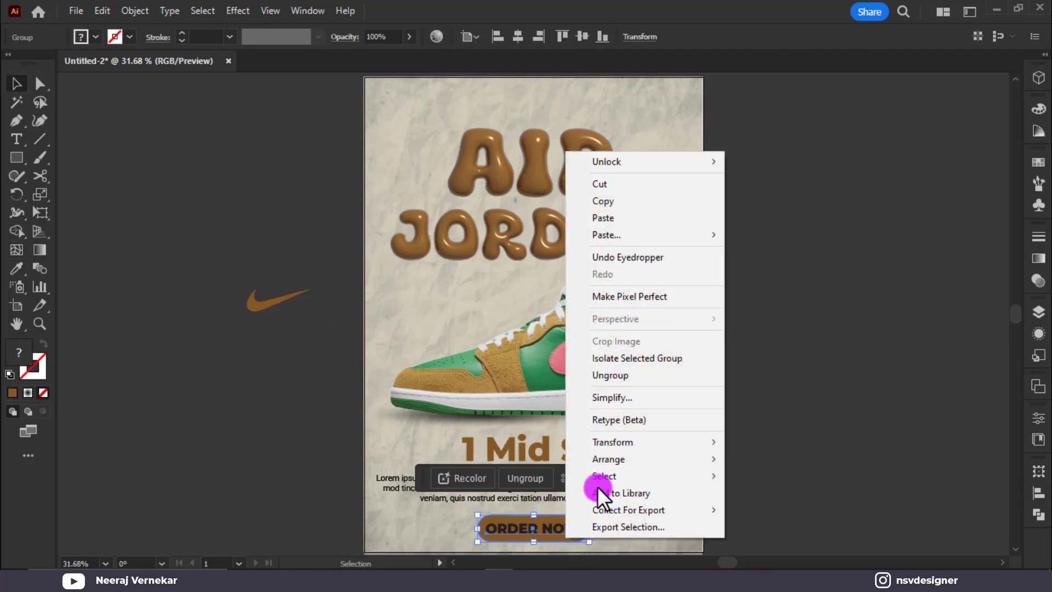
left_click(675, 380)
left_click_drag(555, 523, 559, 534)
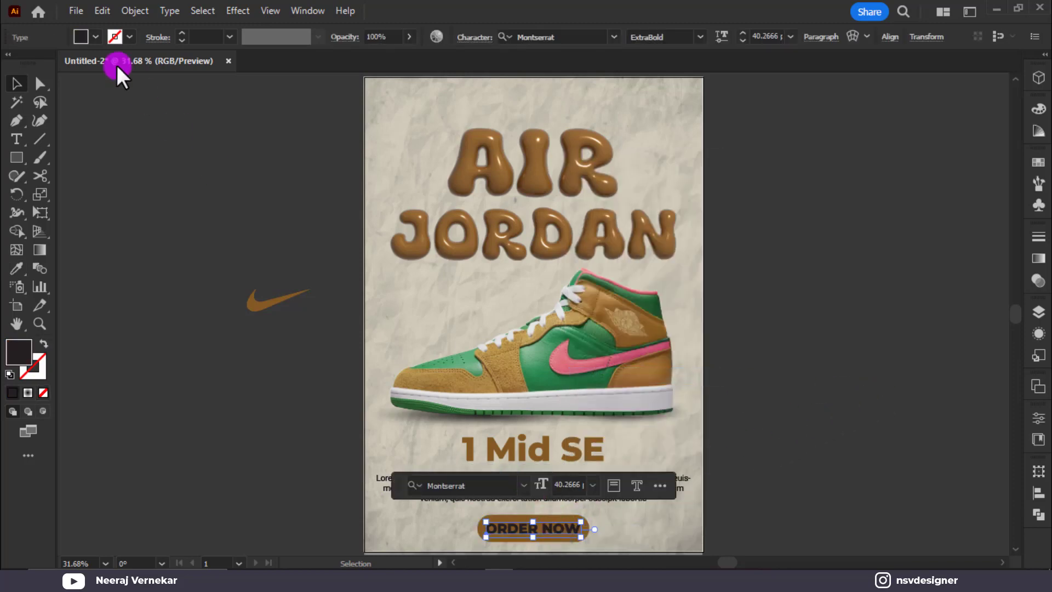
left_click(96, 37)
left_click(19, 117)
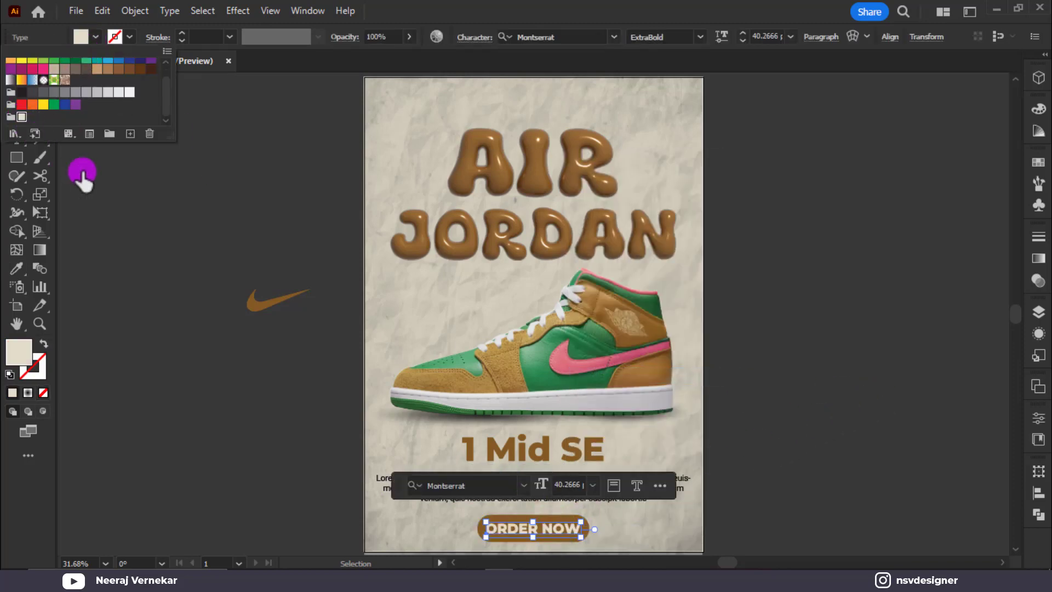
left_click(264, 212)
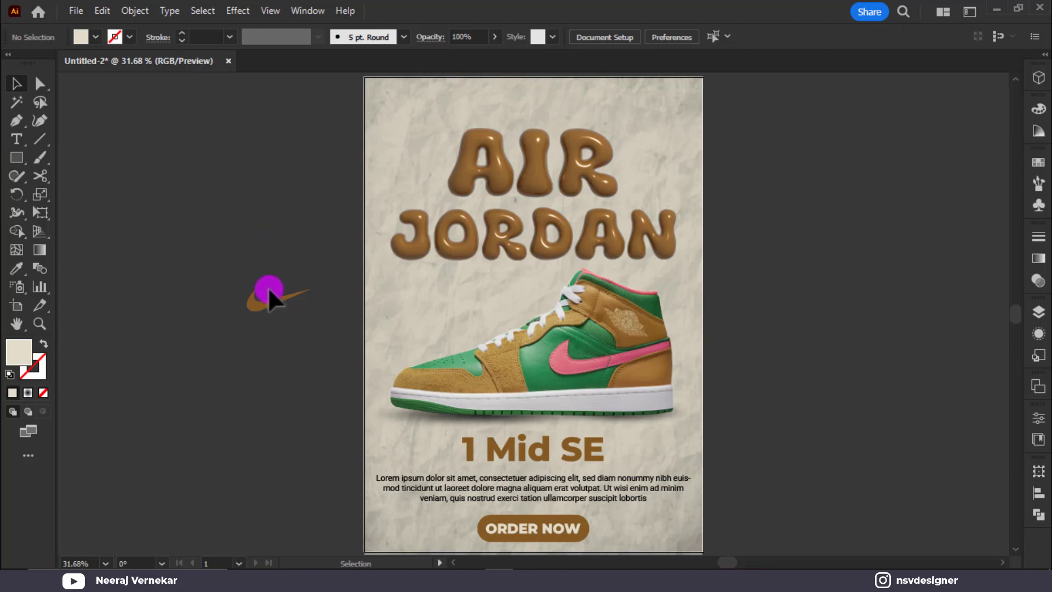
Move the swoosh logo above the "AIR" lettering and center it horizontally on the artboard.
left_click_drag(277, 304, 551, 98)
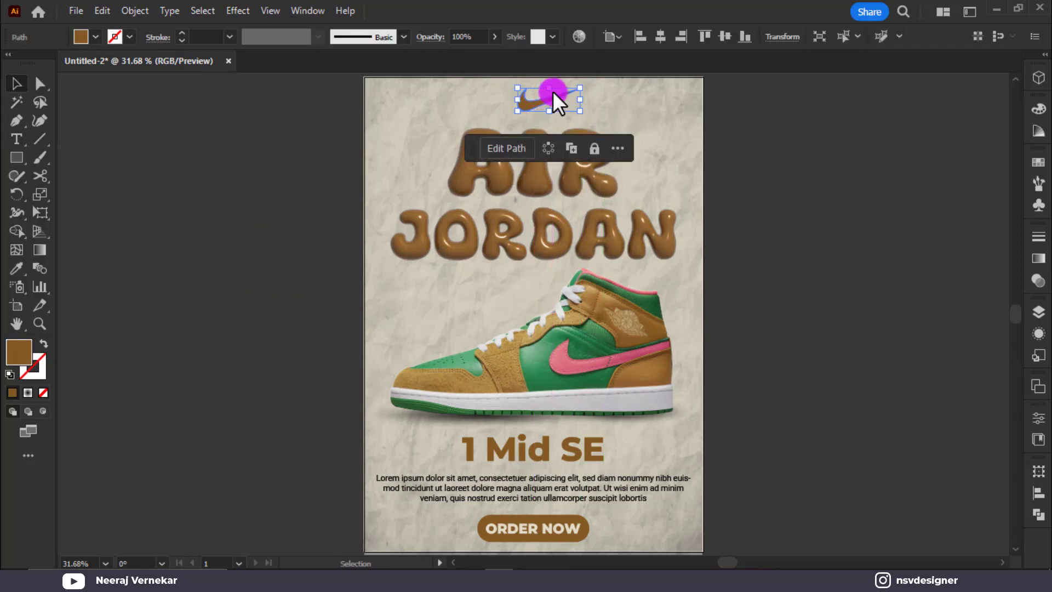
left_click(662, 39)
left_click(800, 210)
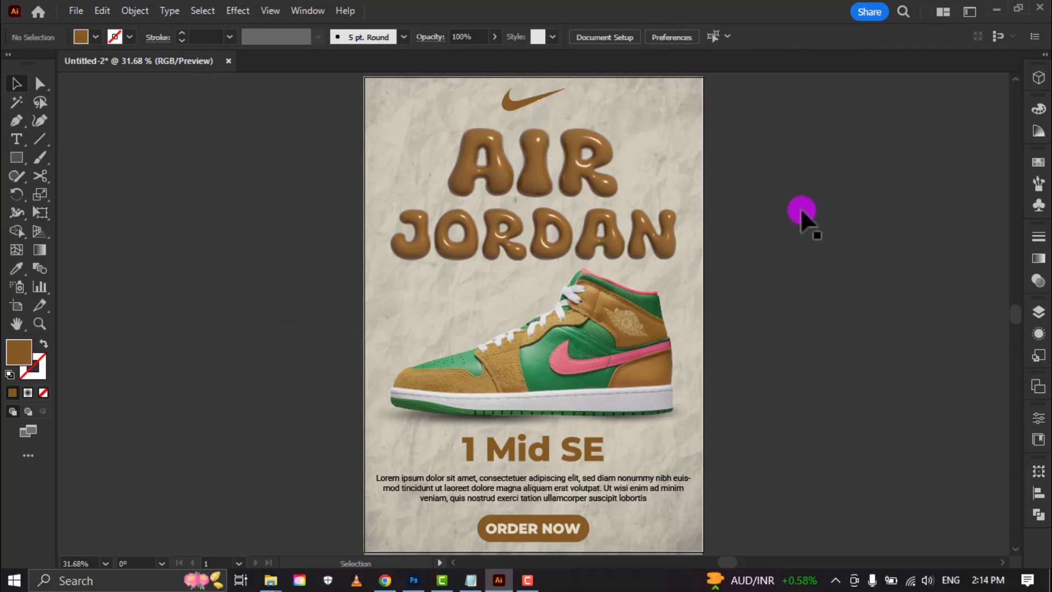